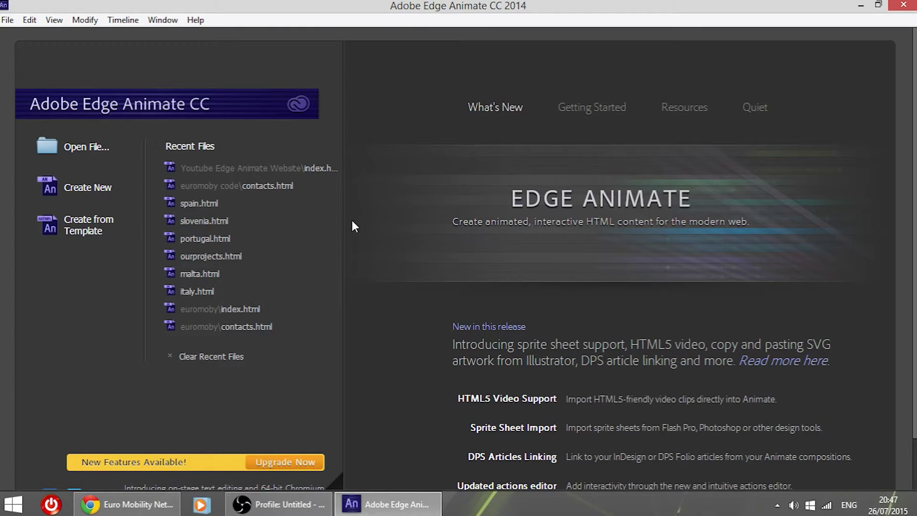
Create a new blank Untitled-1 document with the default 550 × 400 stage
left_click(87, 188)
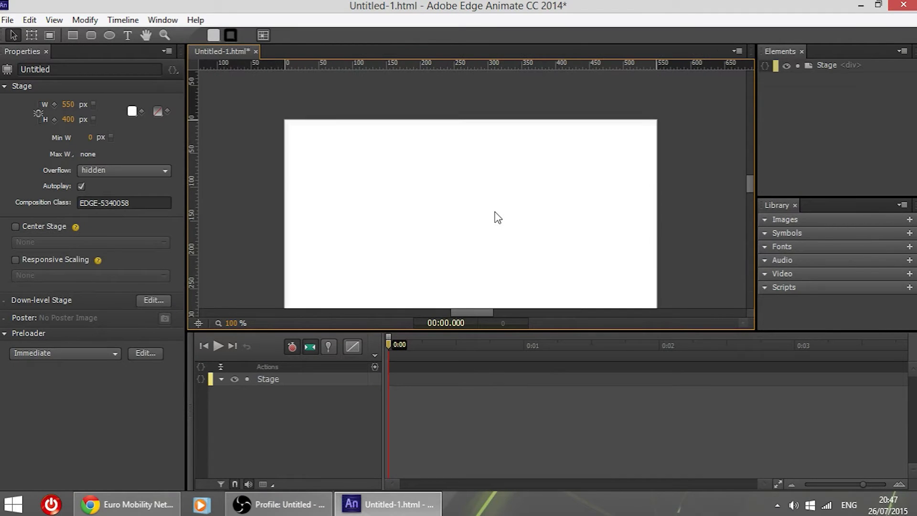
Set the stage width to 1920 px and the height to 512 px
scroll(593, 202, "down", 3)
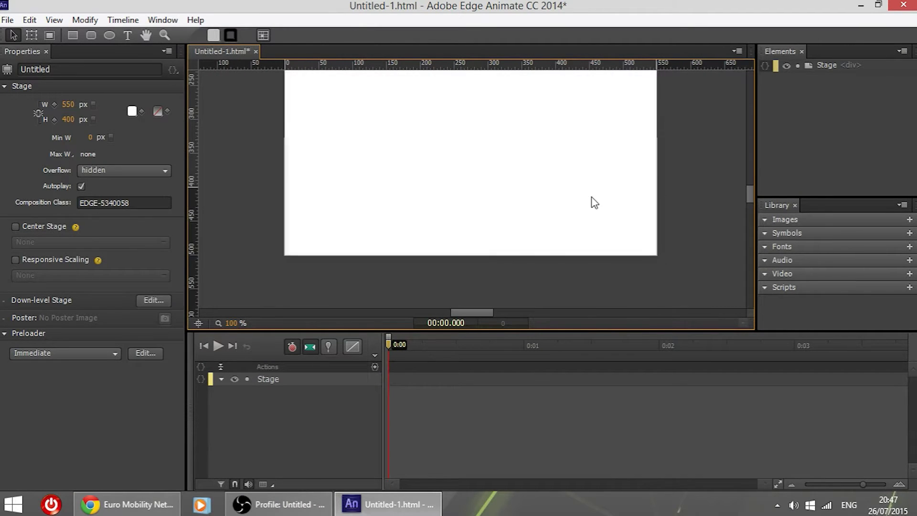
scroll(594, 201, "up", 5)
scroll(594, 202, "down", 2)
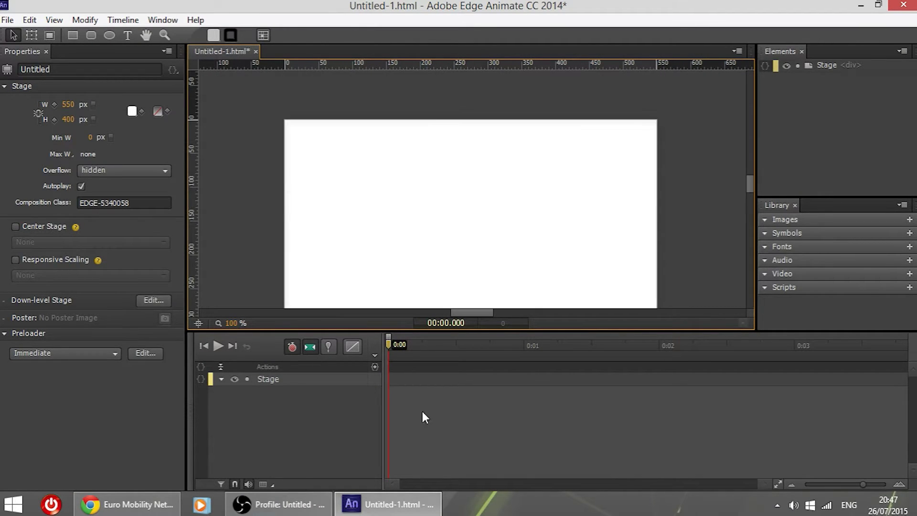
left_click(277, 382)
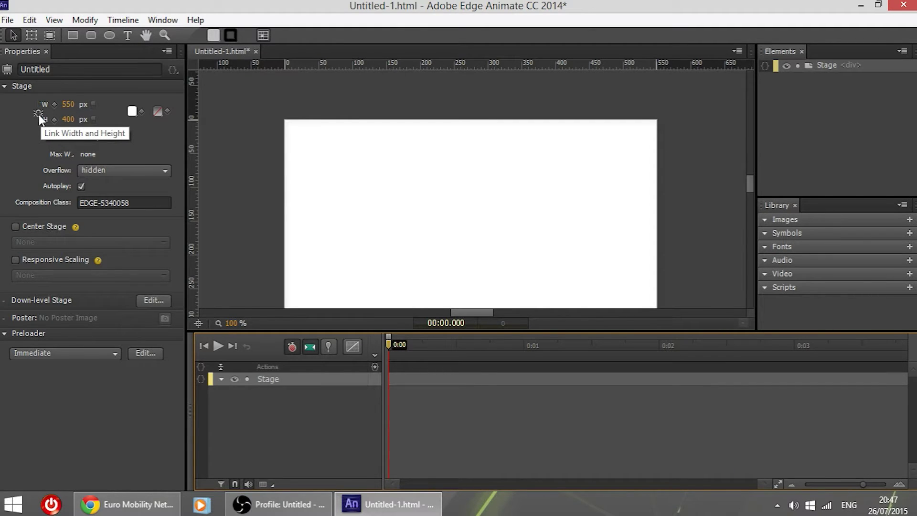
left_click(68, 105)
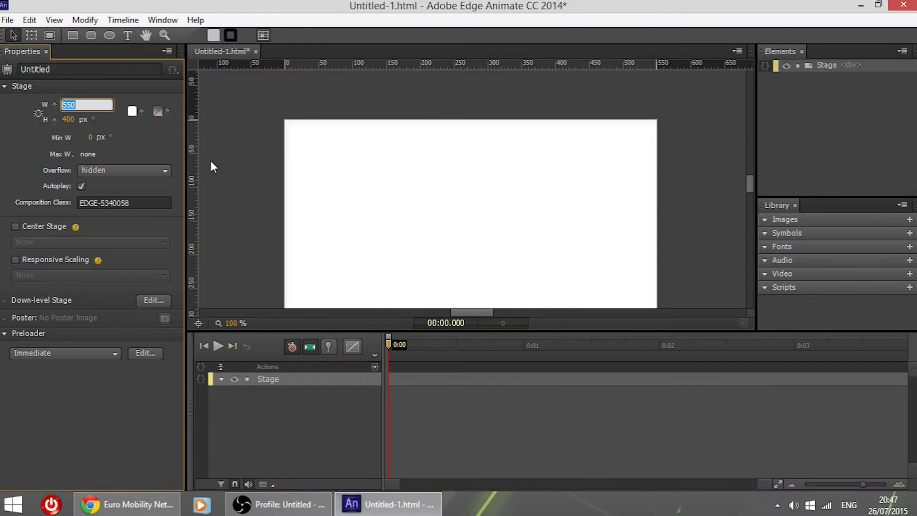
type("1920")
key("Return")
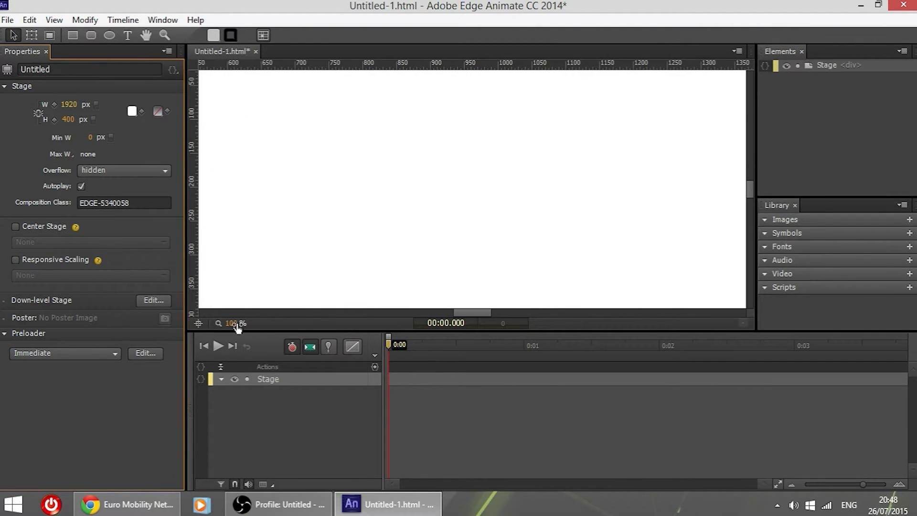
left_click_drag(234, 323, 191, 323)
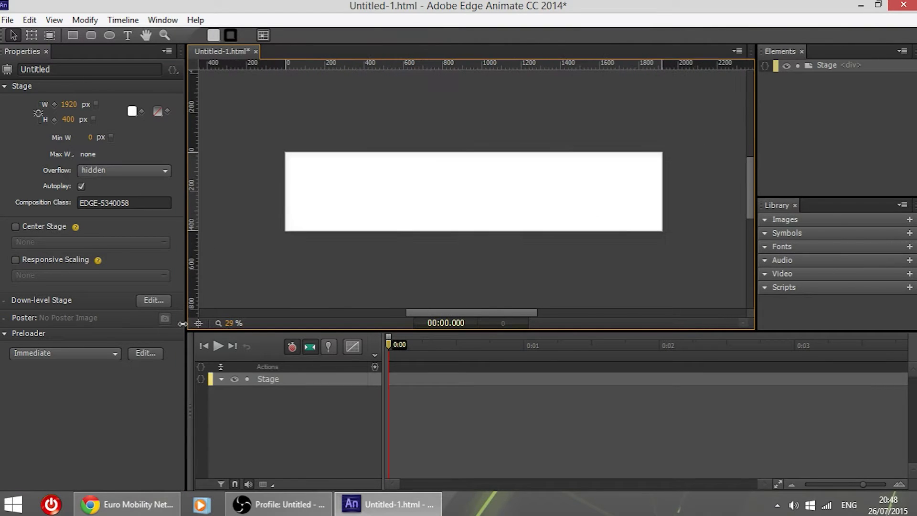
left_click(70, 119)
type("512")
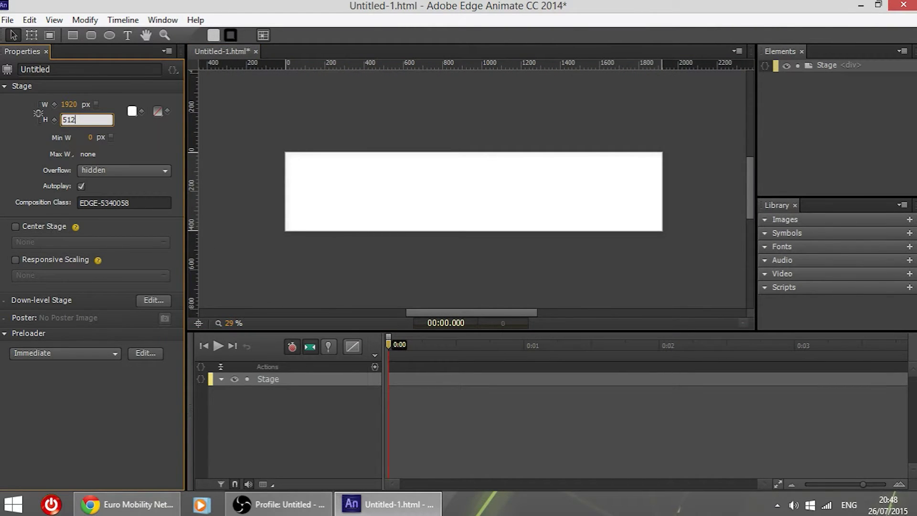
key("Return")
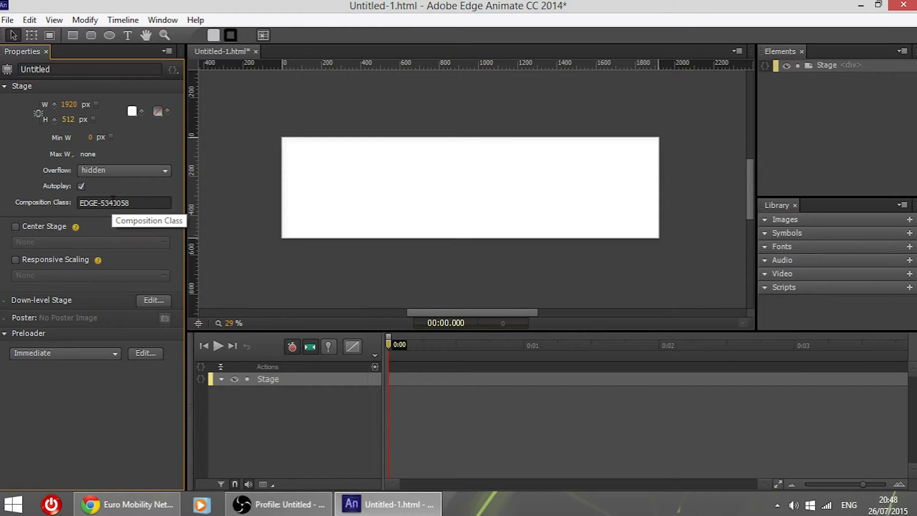
Turn on Center Stage with Horizontal centering
left_click(16, 226)
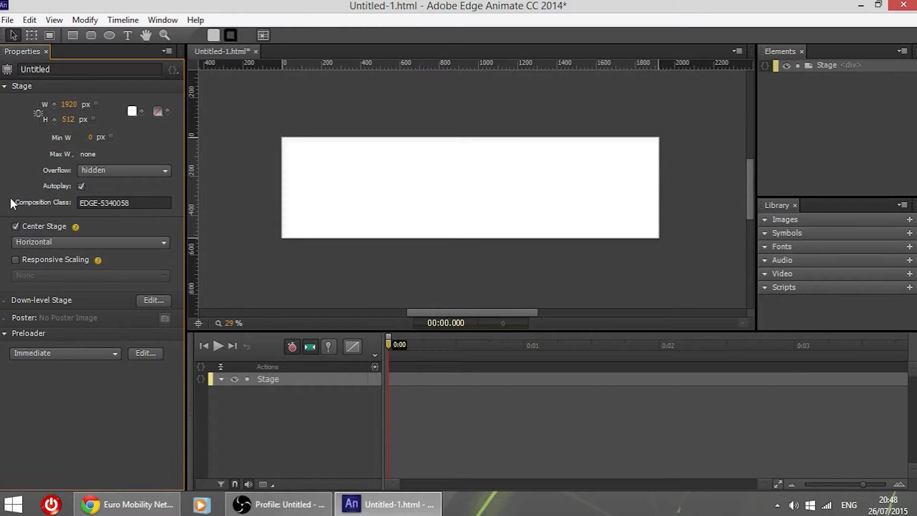
left_click(44, 242)
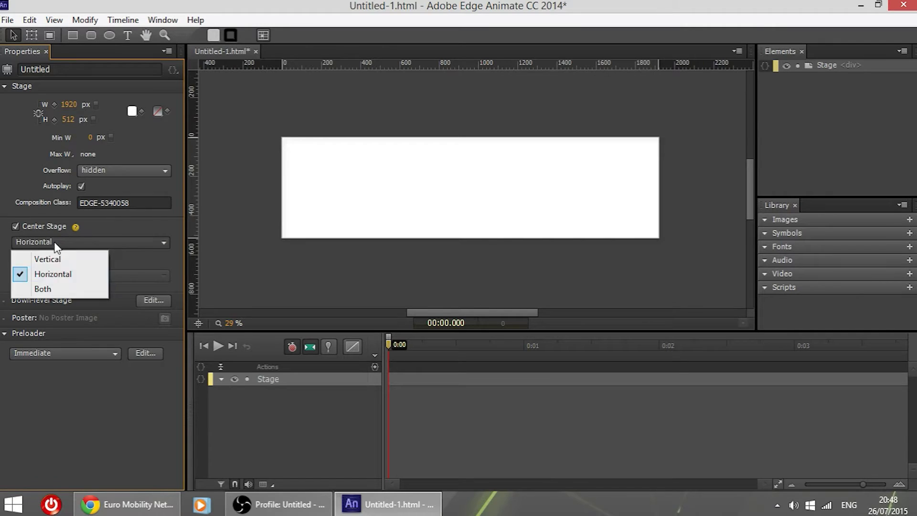
left_click(61, 274)
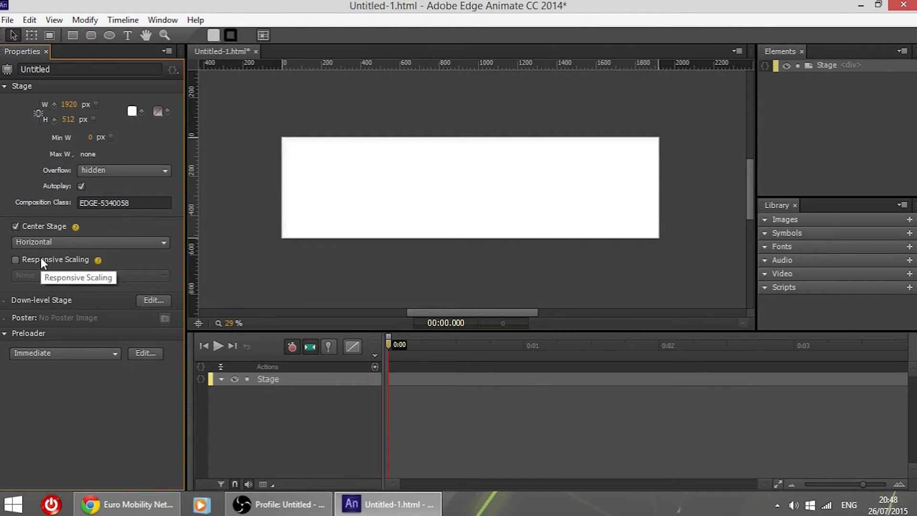
Turn on Responsive Scaling based on Width
left_click(41, 259)
left_click(54, 275)
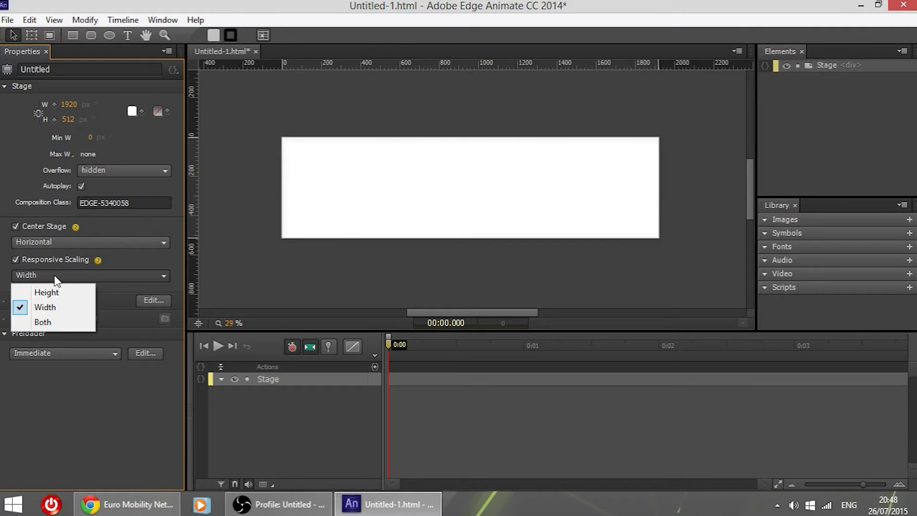
left_click(50, 307)
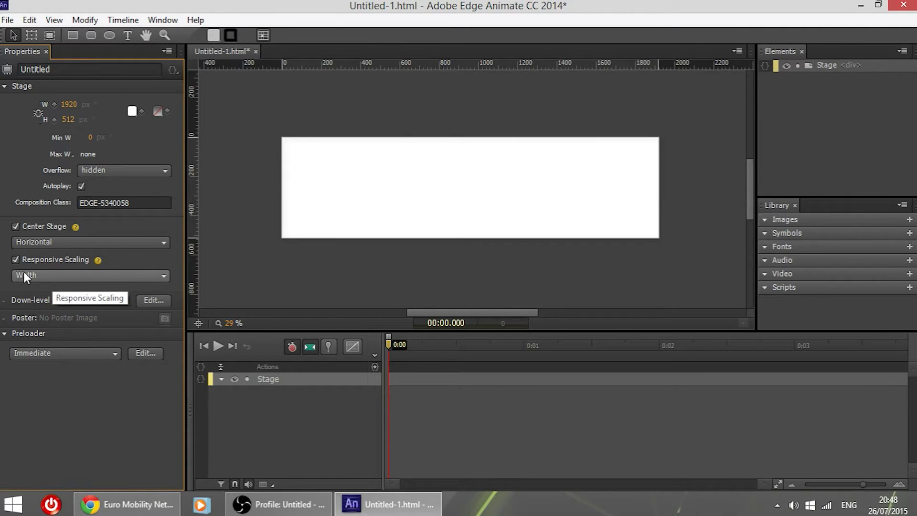
mouse_move(97, 260)
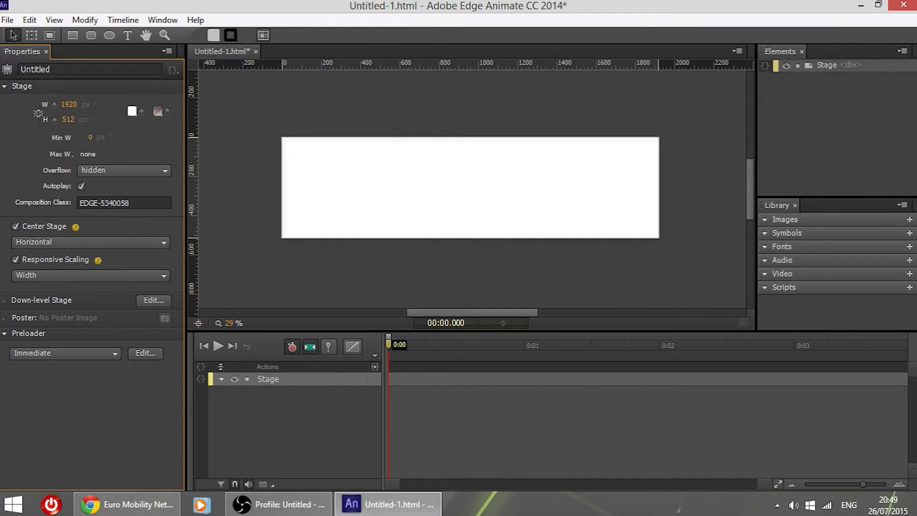
Open the banner folder from the desktop and preview the banner images in Photo Viewer
key("super+d")
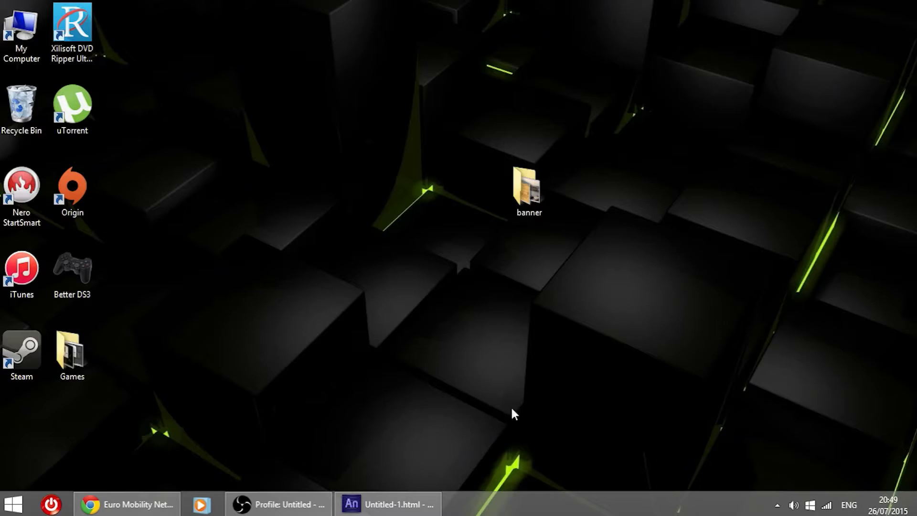
double_click(528, 193)
left_click_drag(643, 92, 522, 33)
left_click_drag(721, 197, 452, 207)
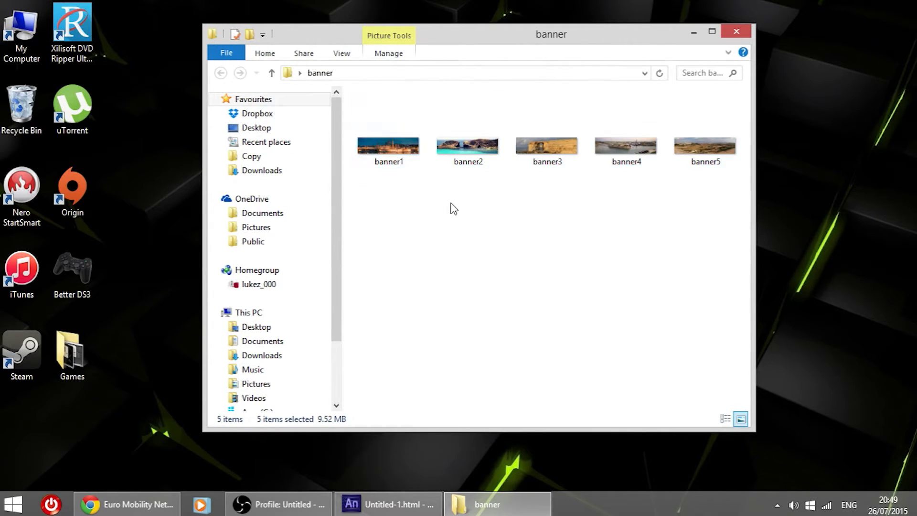
left_click(414, 161)
double_click(414, 156)
left_click(490, 473)
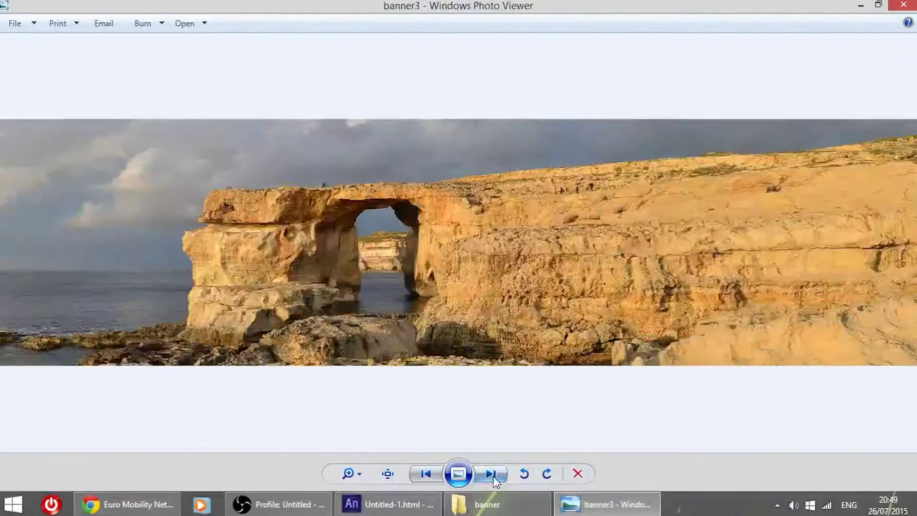
left_click(491, 473)
left_click(491, 473)
left_click(490, 474)
left_click(903, 5)
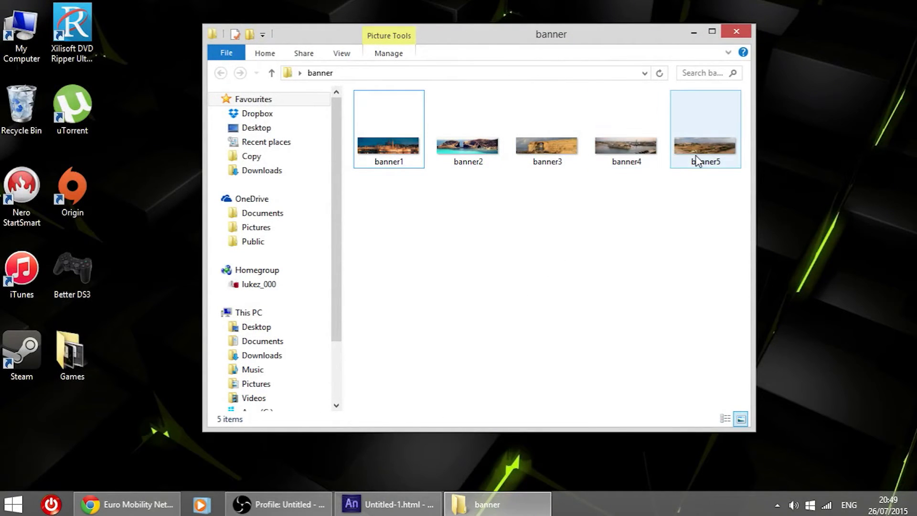
Switch between Edge Animate and the banner folder, previewing banner1 once more
left_click(420, 167)
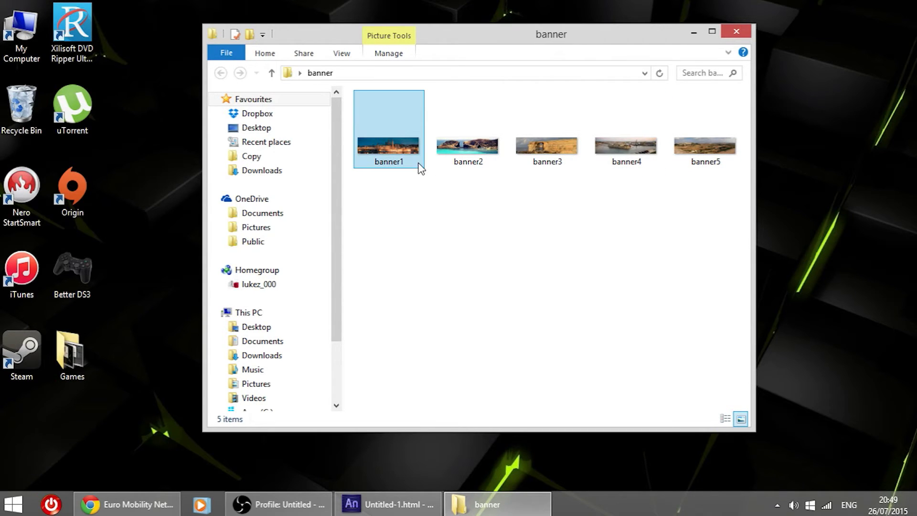
left_click(373, 502)
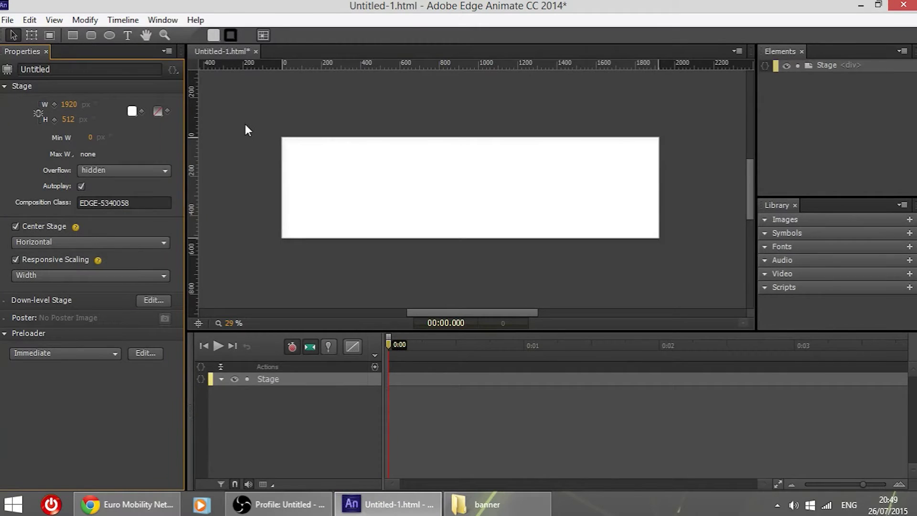
left_click_drag(244, 122, 683, 272)
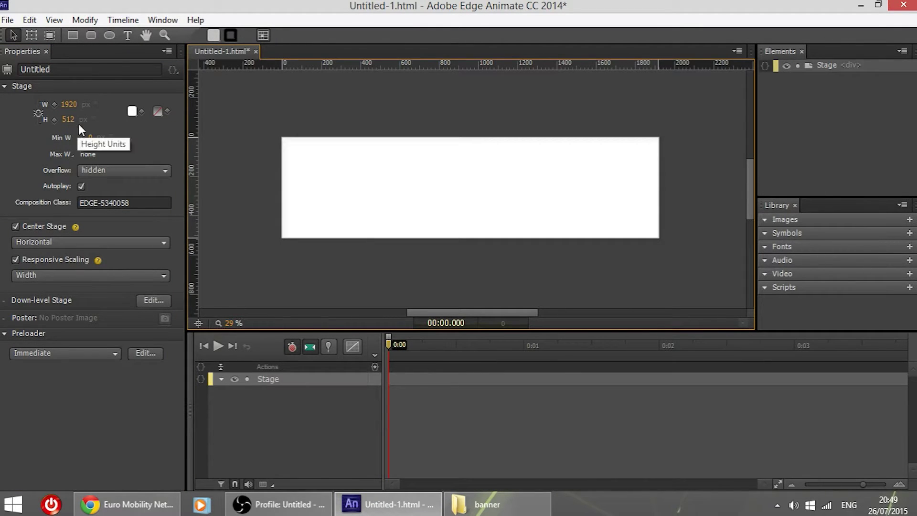
left_click(488, 504)
left_click(404, 111)
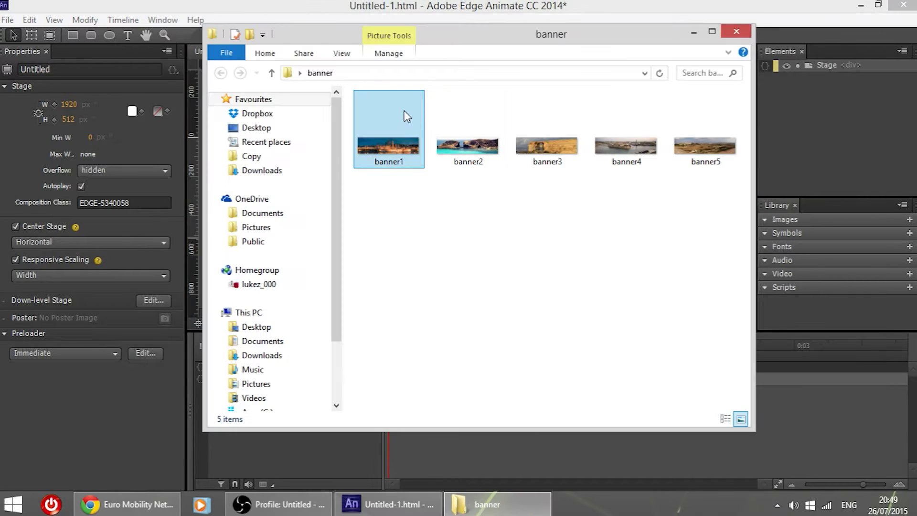
double_click(390, 149)
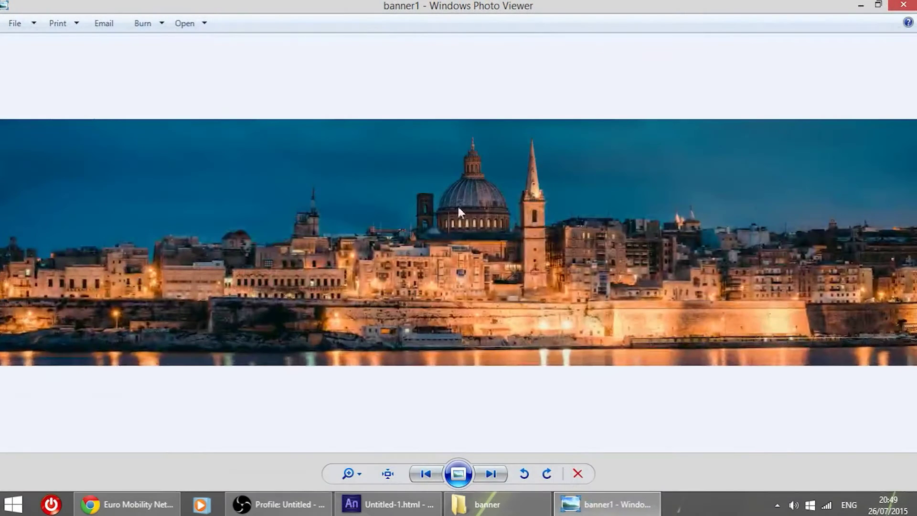
left_click(903, 5)
left_click(694, 32)
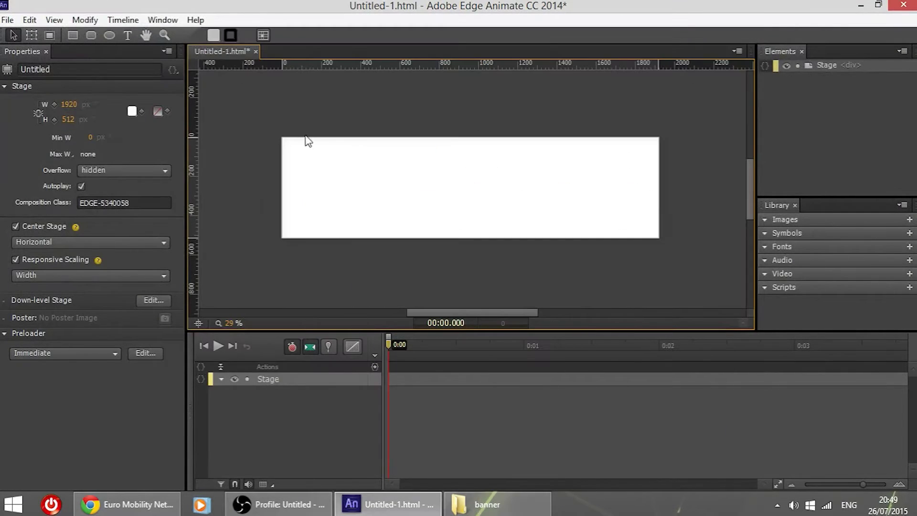
left_click_drag(307, 139, 671, 270)
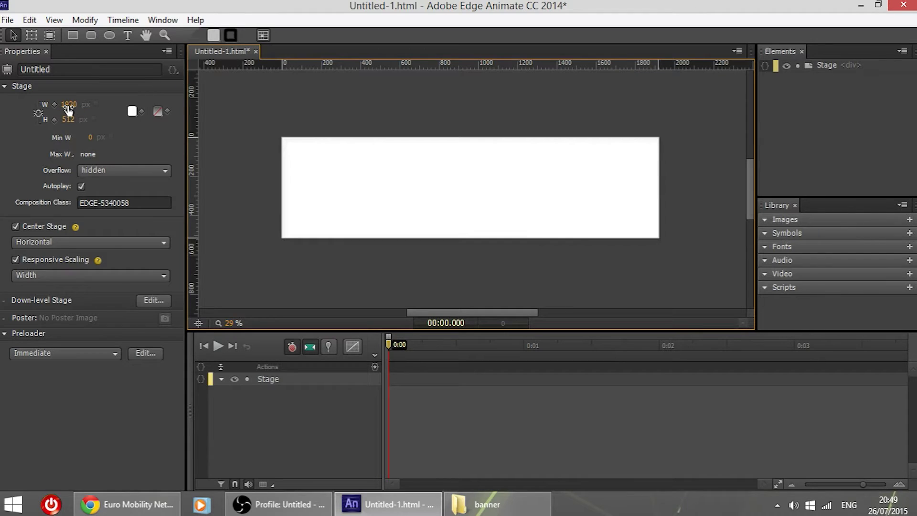
left_click(483, 504)
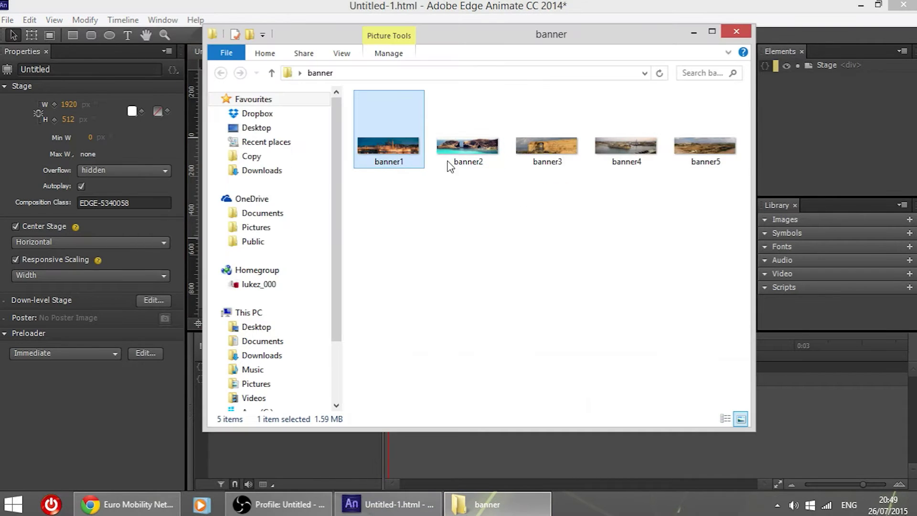
Drag banner1.png from the banner folder onto the Edge Animate stage
left_click(440, 195)
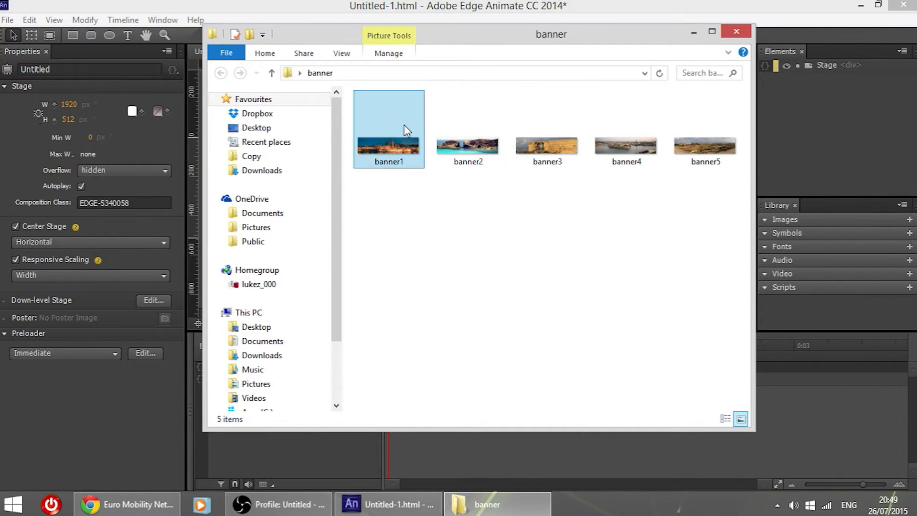
left_click_drag(451, 38, 732, 103)
left_click_drag(648, 232, 363, 190)
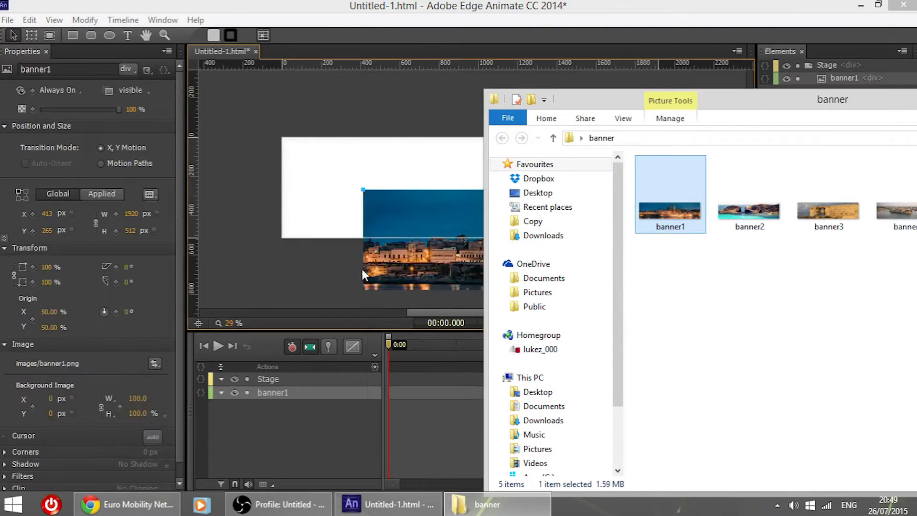
left_click(315, 302)
left_click_drag(459, 287, 427, 267)
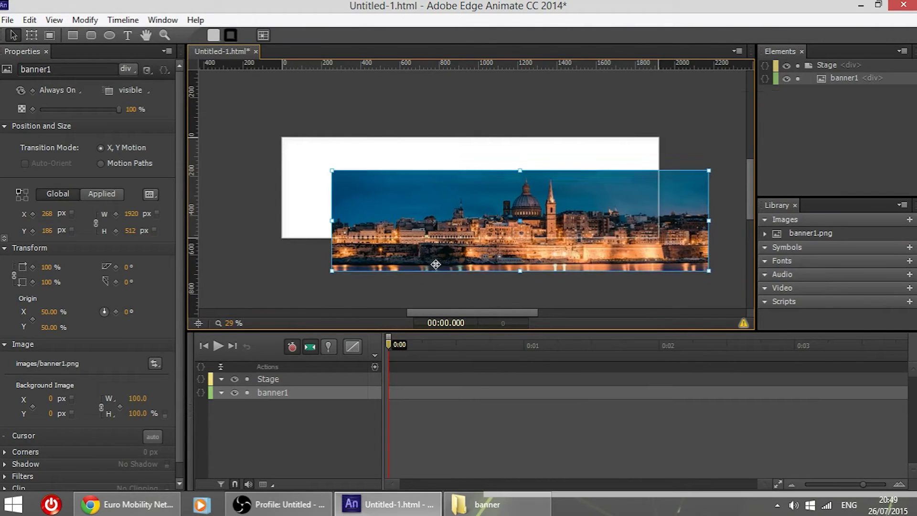
Position banner1 at X 0, Y 0 and select it on the stage
left_click(47, 213)
type("0")
key("Return")
left_click(47, 230)
type("0")
key("Return")
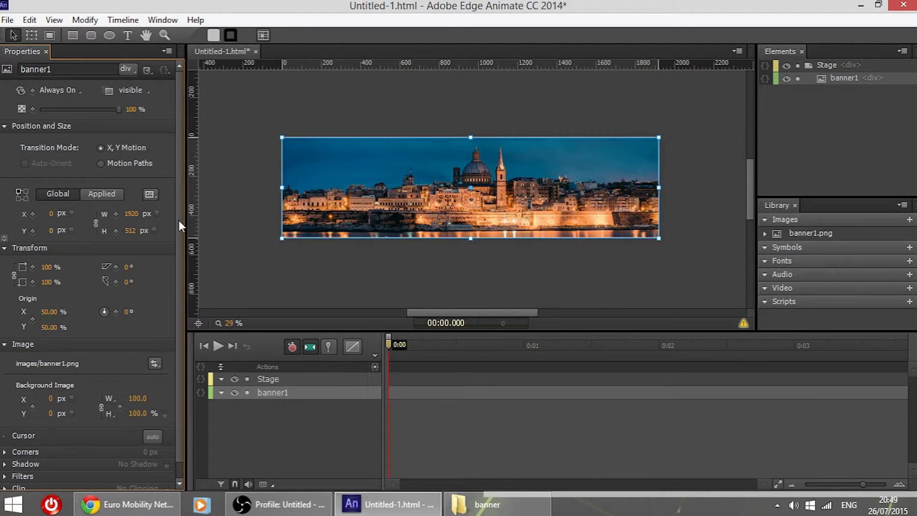
left_click(289, 285)
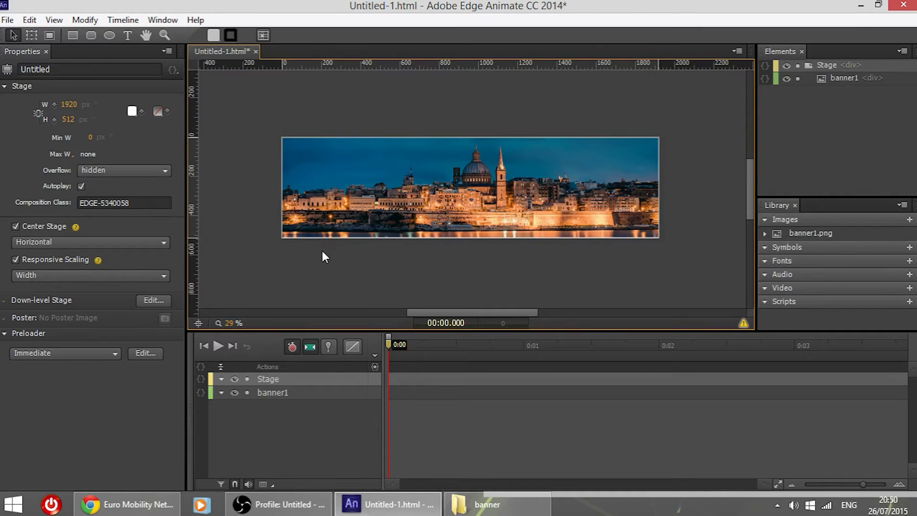
left_click(360, 177)
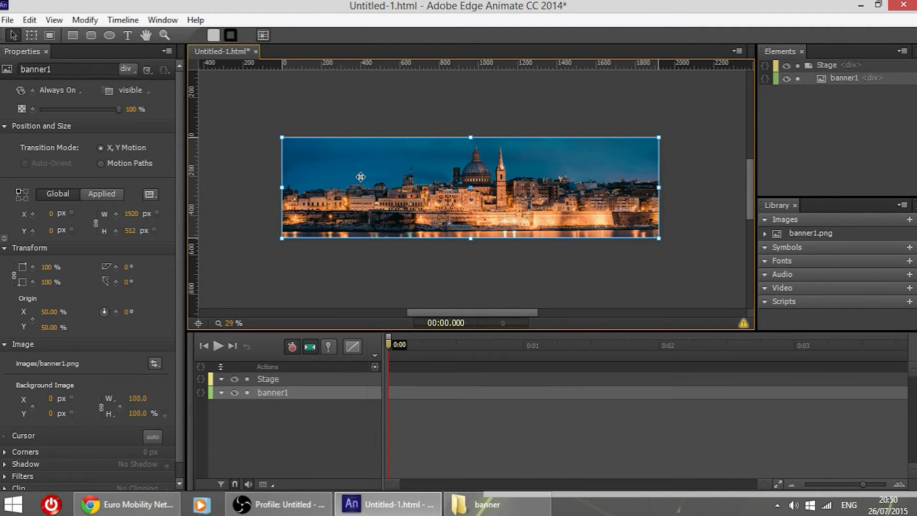
Convert the banner1 image into a symbol named banner_animation
right_click(386, 193)
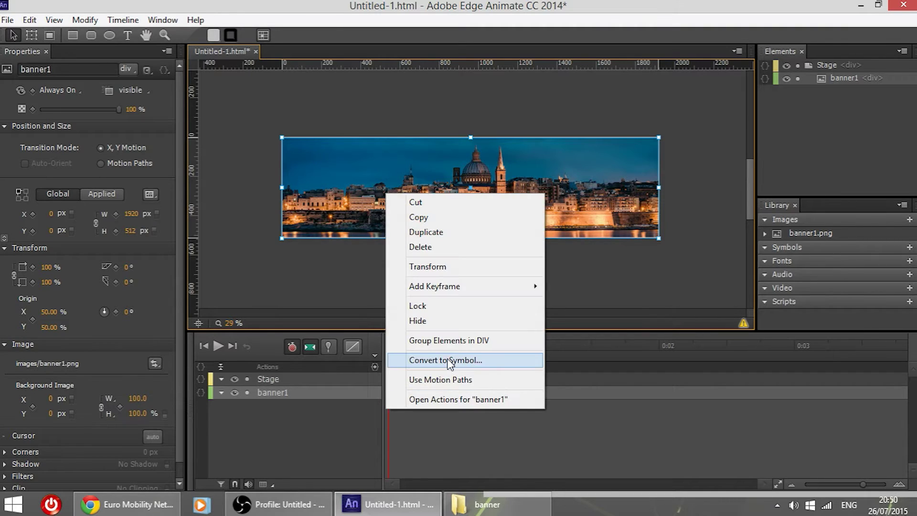
left_click(449, 360)
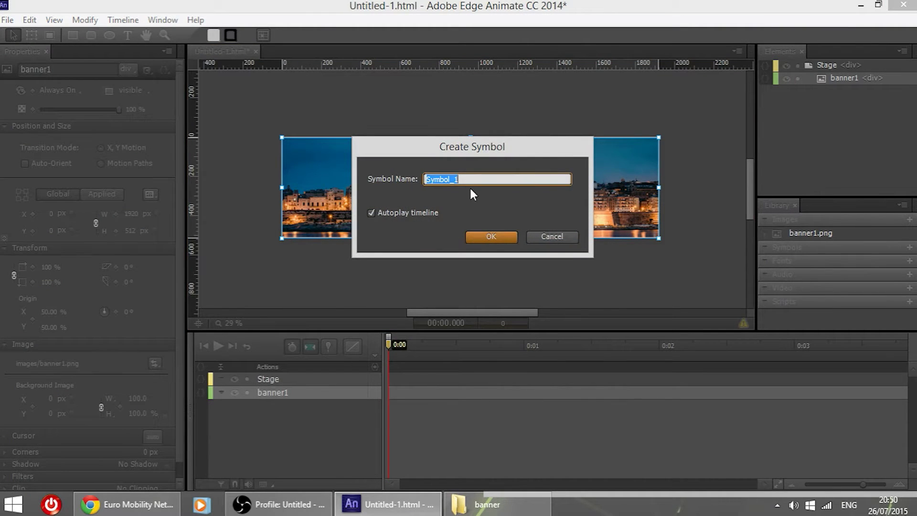
type("banner_animation")
key("Return")
Open the banner_animation symbol for editing and scrub its timeline
left_click(368, 417)
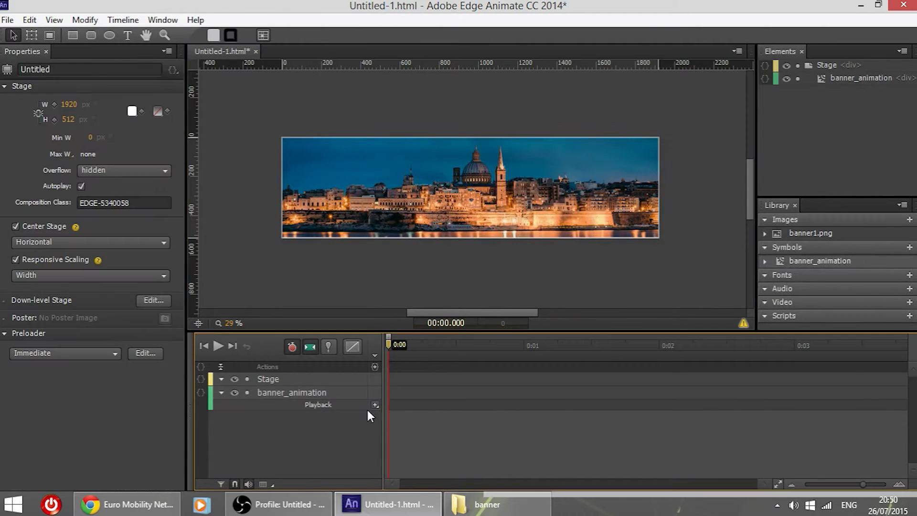
left_click(318, 392)
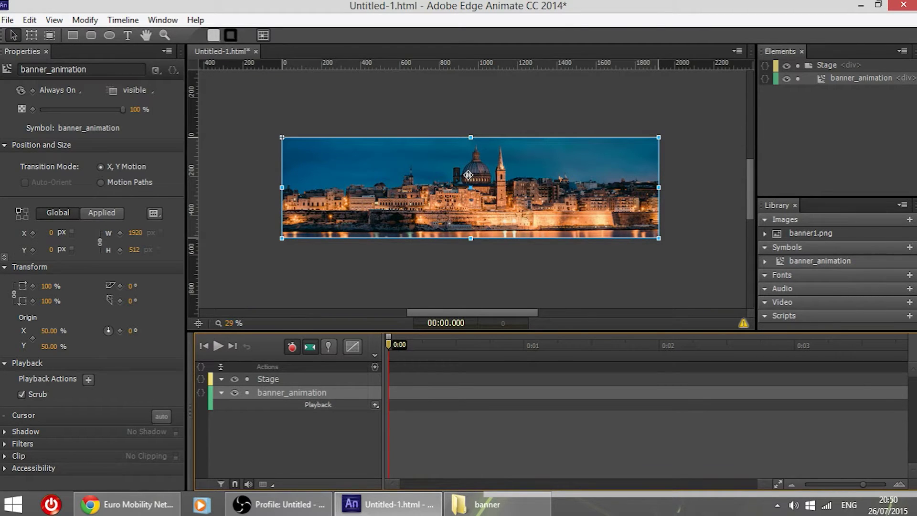
left_click(428, 435)
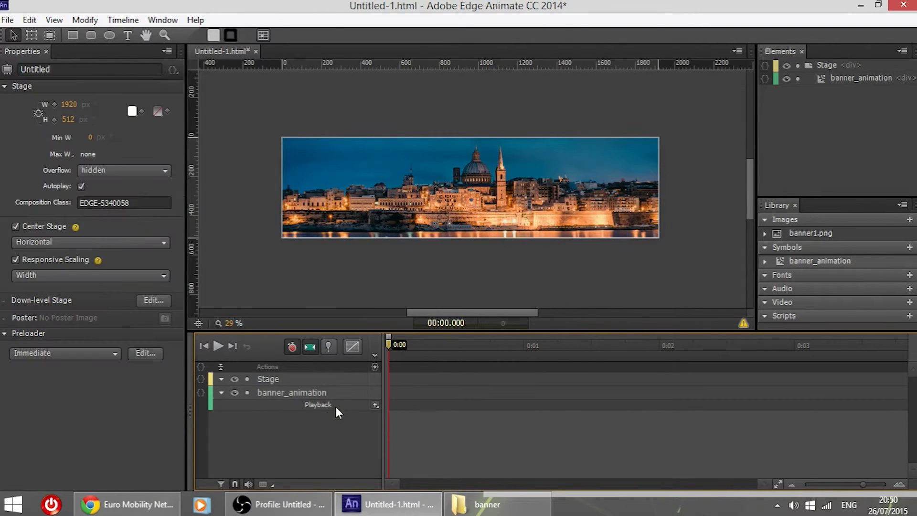
left_click(396, 212)
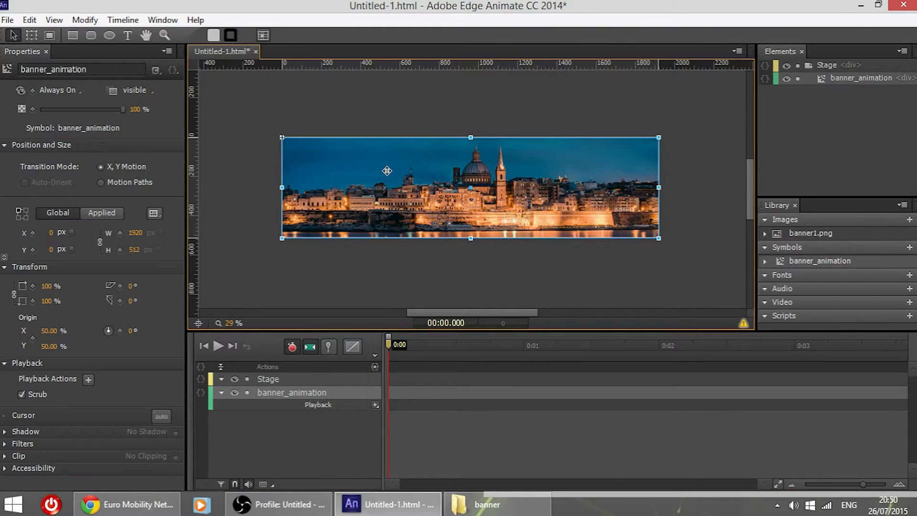
double_click(385, 170)
left_click_drag(416, 345, 626, 348)
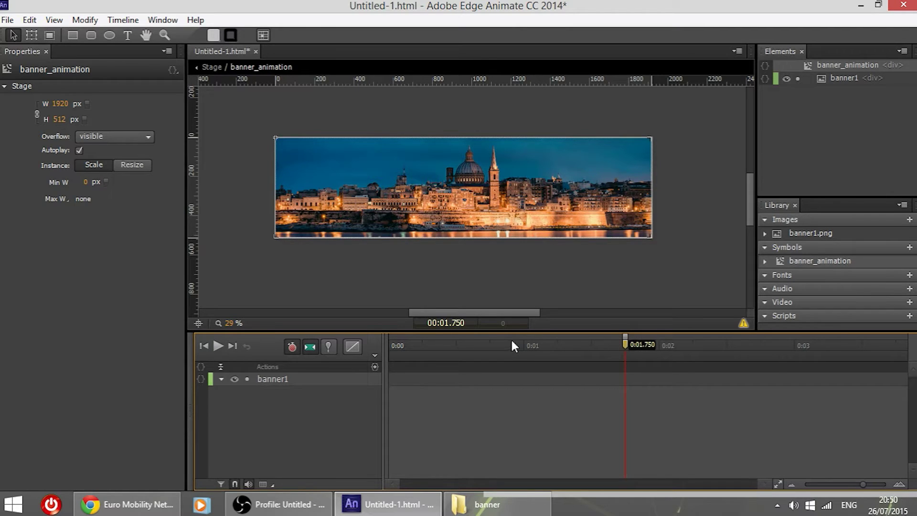
mouse_move(519, 344)
left_mouse_down()
mouse_move(397, 345)
mouse_move(569, 345)
mouse_move(524, 345)
left_mouse_up()
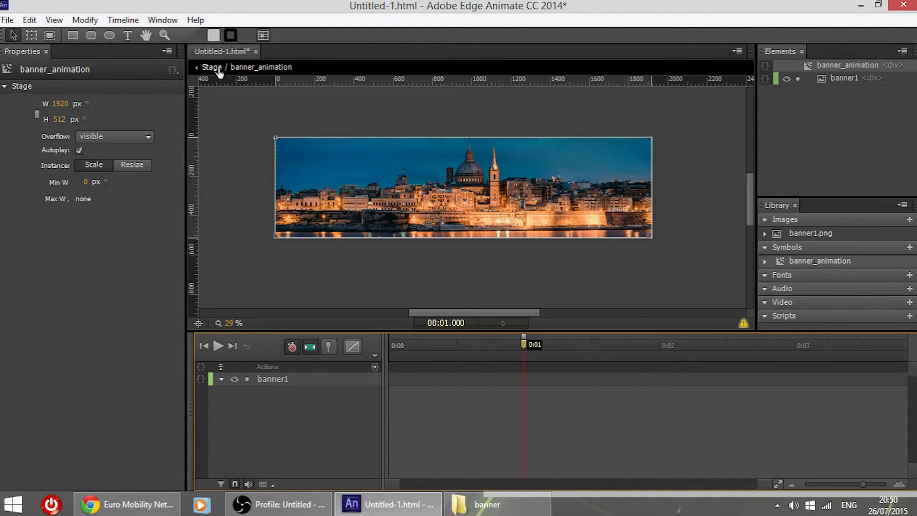
left_click(216, 68)
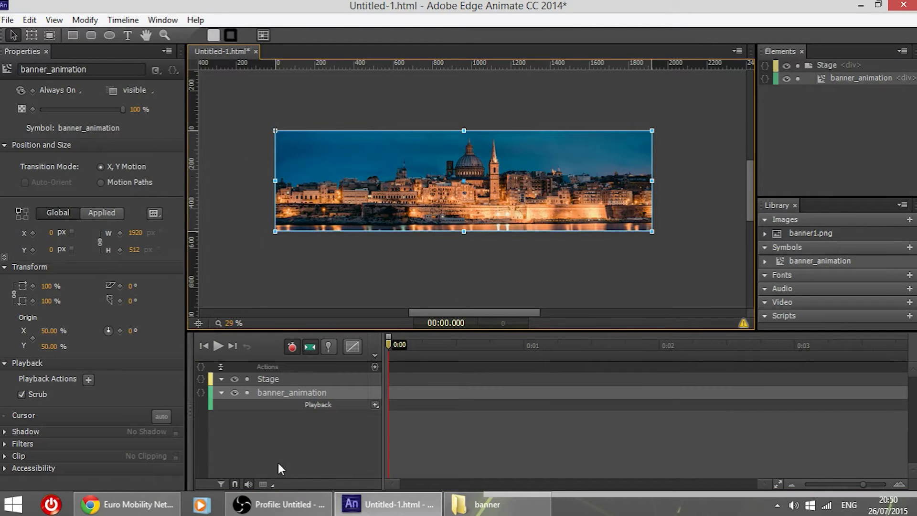
left_click(263, 242)
left_click(419, 353)
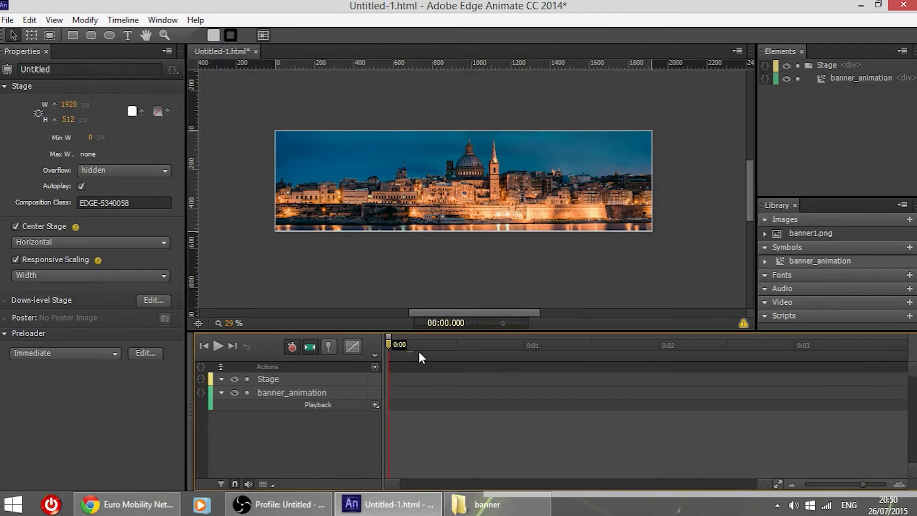
left_click_drag(448, 345, 388, 347)
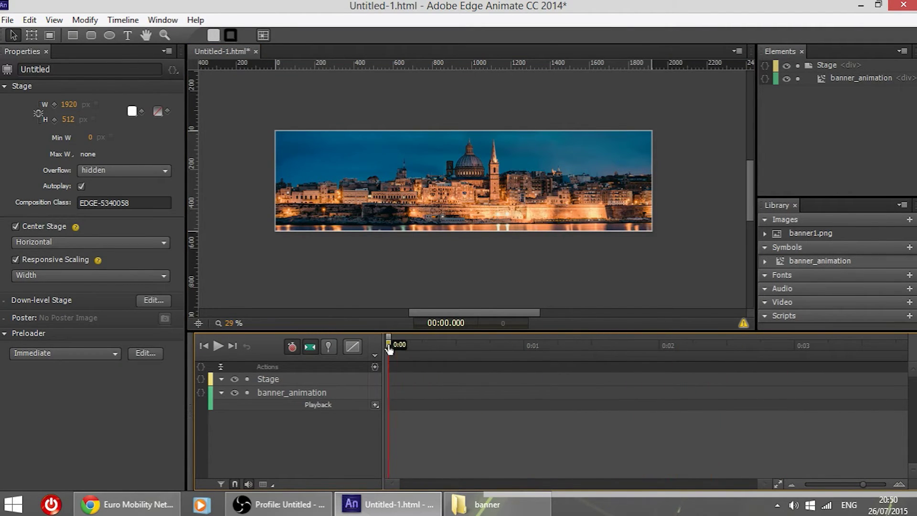
left_click(392, 282)
left_click(371, 183)
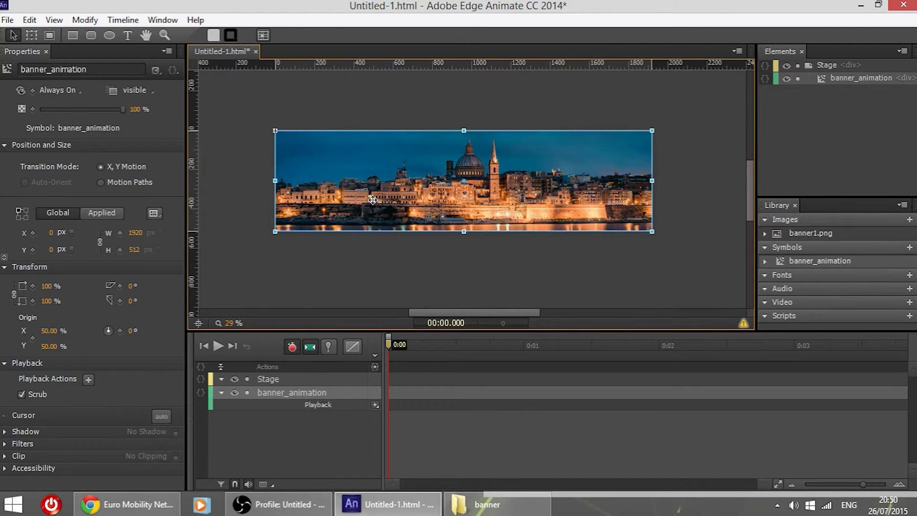
double_click(370, 196)
left_click(438, 348)
left_click_drag(437, 349, 390, 345)
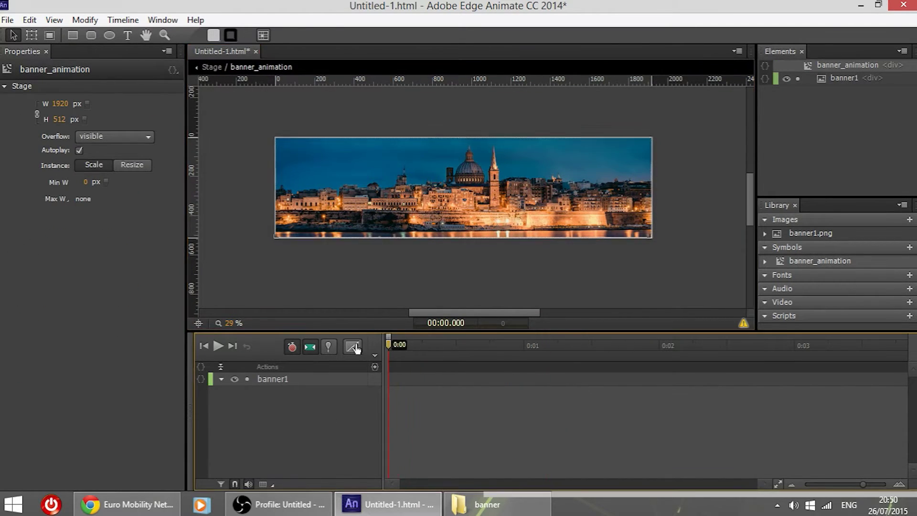
left_click(421, 192)
left_click(332, 387)
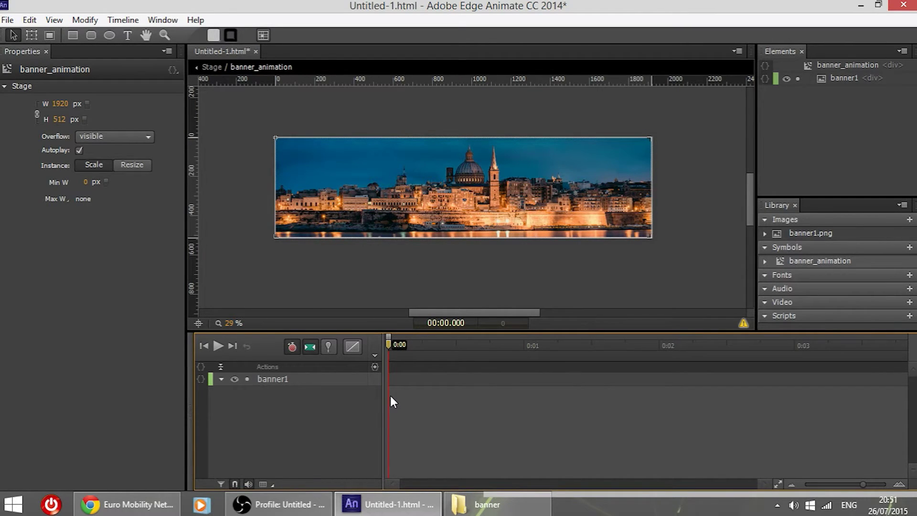
Drag banner2 through banner5 into the symbol and dismiss the image-size warnings
left_click(478, 504)
left_click_drag(680, 91, 504, 95)
left_click_drag(543, 285, 852, 159)
left_click_drag(671, 90, 748, 257)
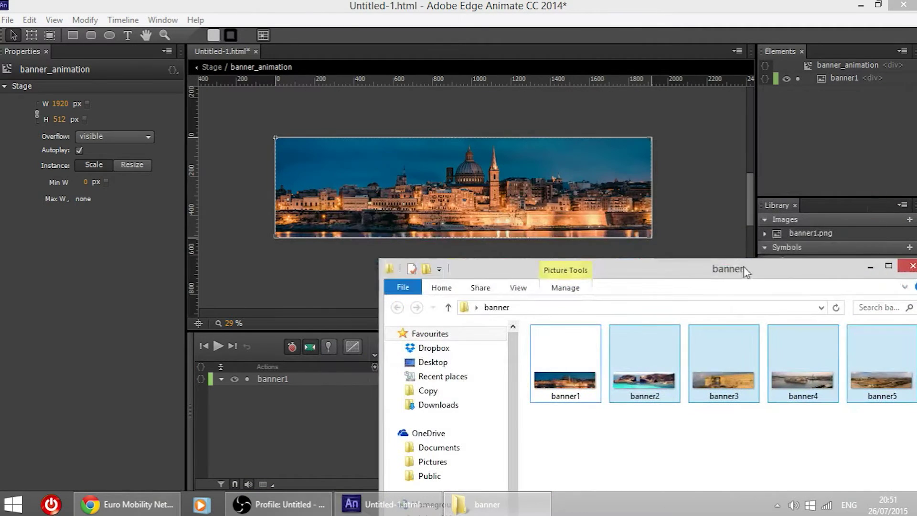
left_click_drag(638, 365, 436, 247)
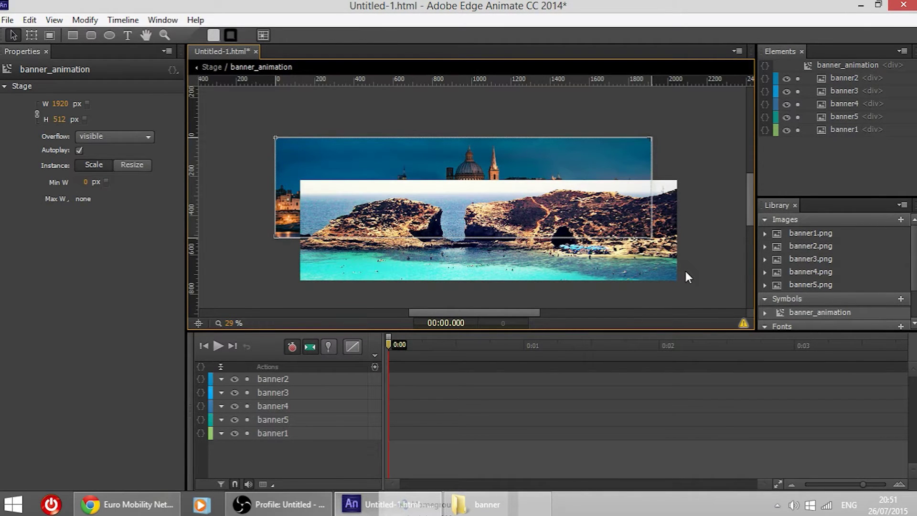
left_click(743, 324)
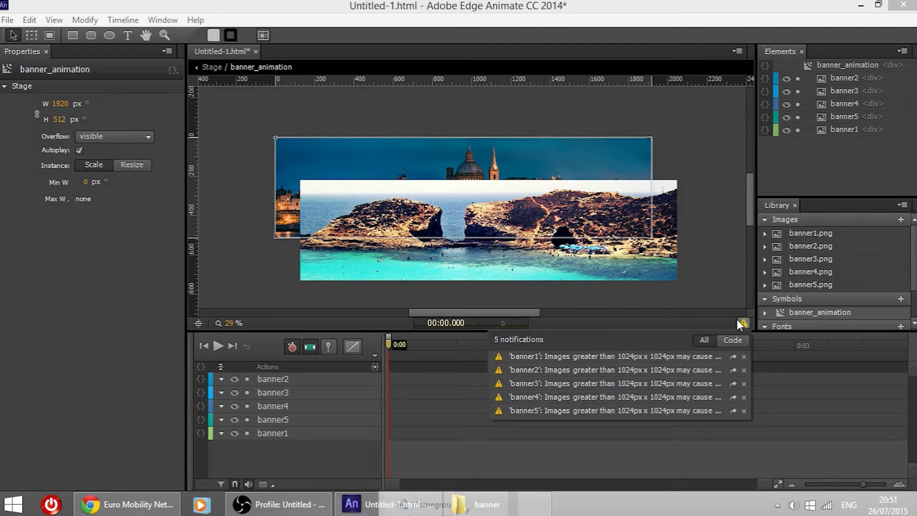
left_click(740, 354)
left_click(740, 354)
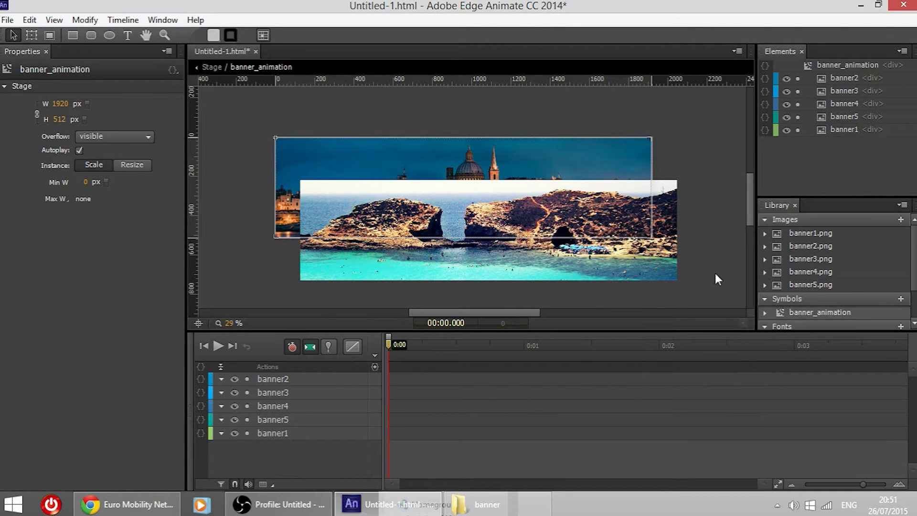
Scrub the symbol timeline and check the added banner2–banner5 by selecting them on stage
left_click_drag(706, 304, 237, 258)
left_click(266, 258)
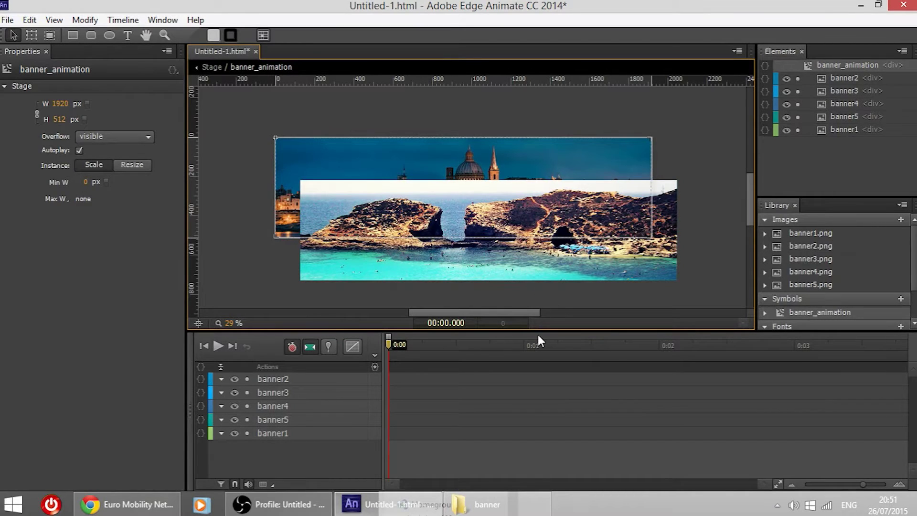
left_click(581, 350)
left_click(512, 345)
left_click_drag(536, 356, 363, 352)
left_click(380, 294)
left_click_drag(690, 290, 260, 269)
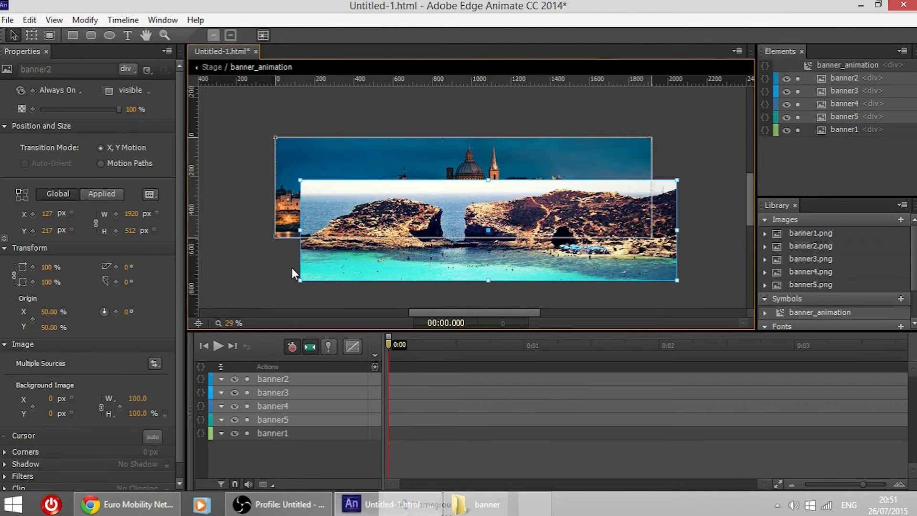
left_click(279, 269)
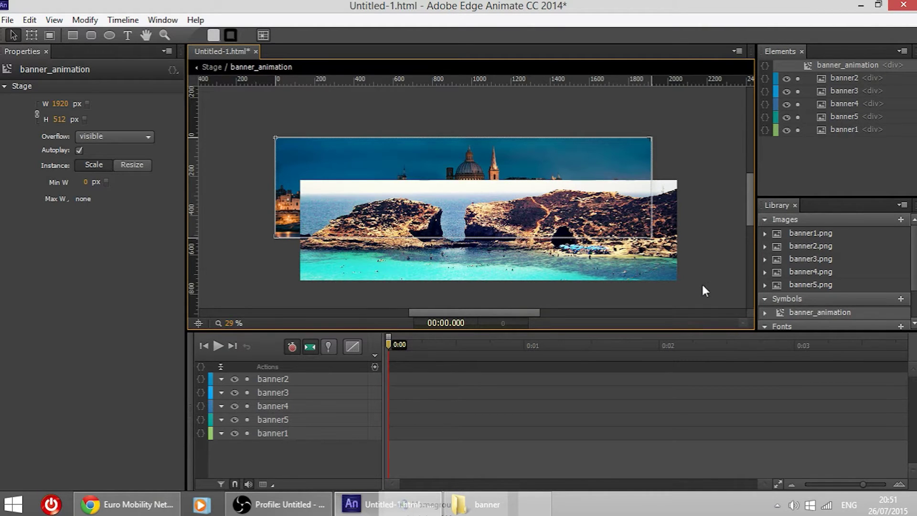
left_click_drag(702, 286, 276, 261)
left_click(274, 258)
Move banner2 through banner5 to X 0, Y 0
left_click(277, 383)
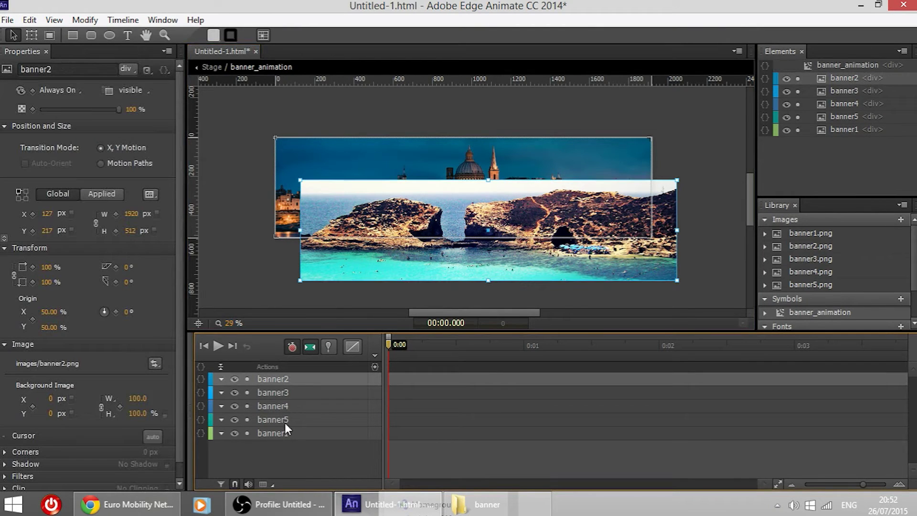
left_click(285, 423, "shift")
left_click(46, 215)
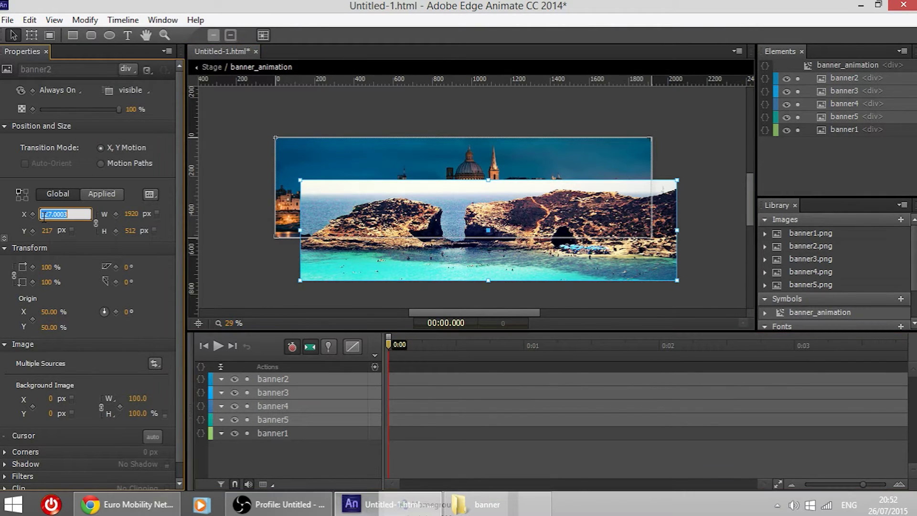
type("0")
key("Return")
left_click(46, 230)
type("0")
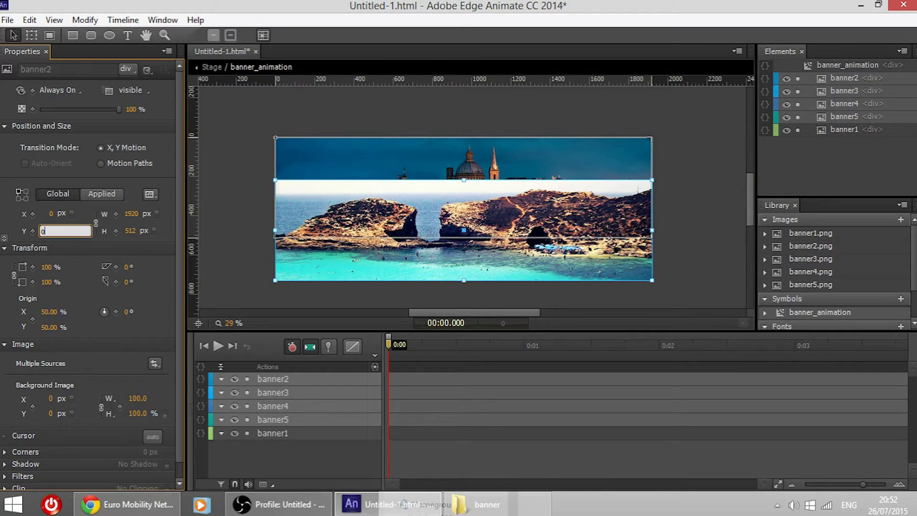
key("Return")
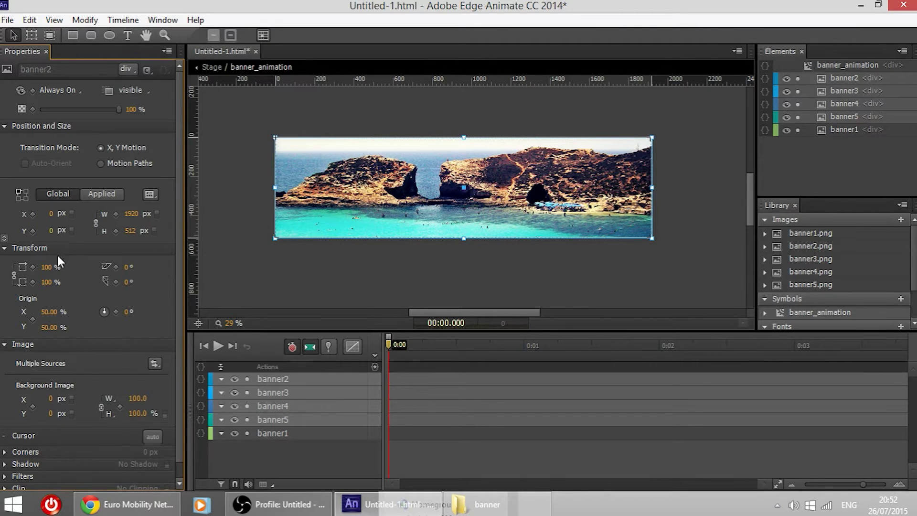
Check banner2's new position, then select banner1
left_click(407, 258)
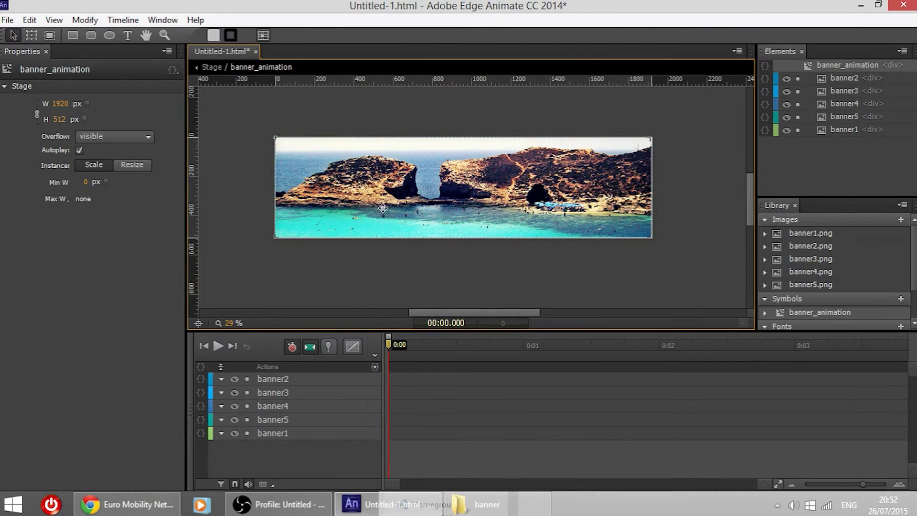
left_click(426, 225)
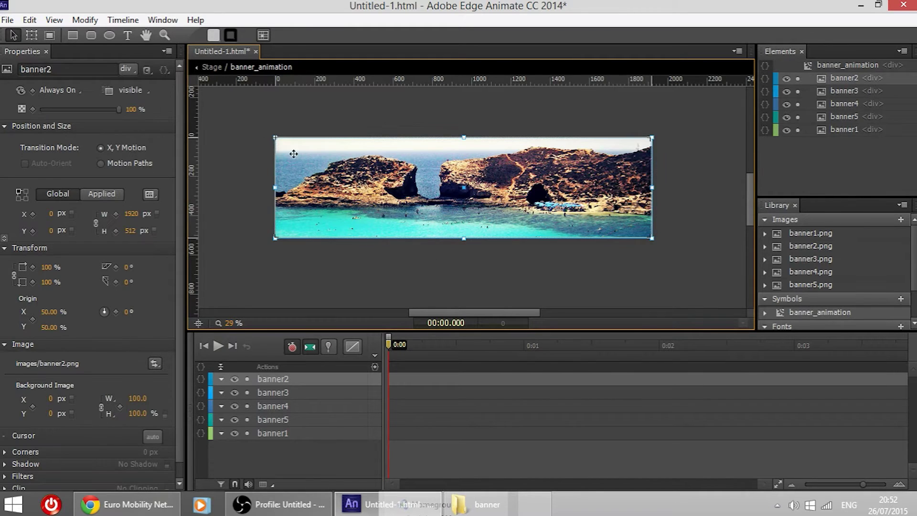
left_click(232, 444)
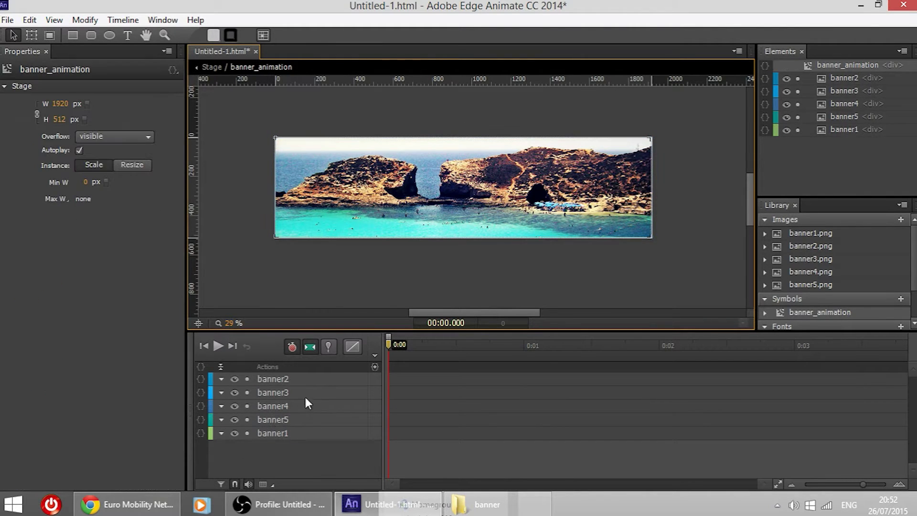
left_click(285, 430)
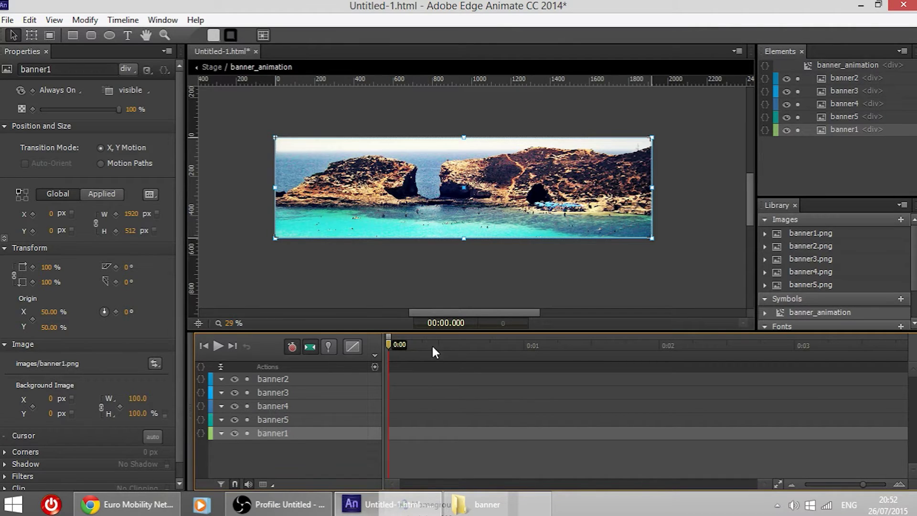
Send banner2 backward and reorder the layers so banner5 is on top
left_click(305, 440)
left_click(293, 430)
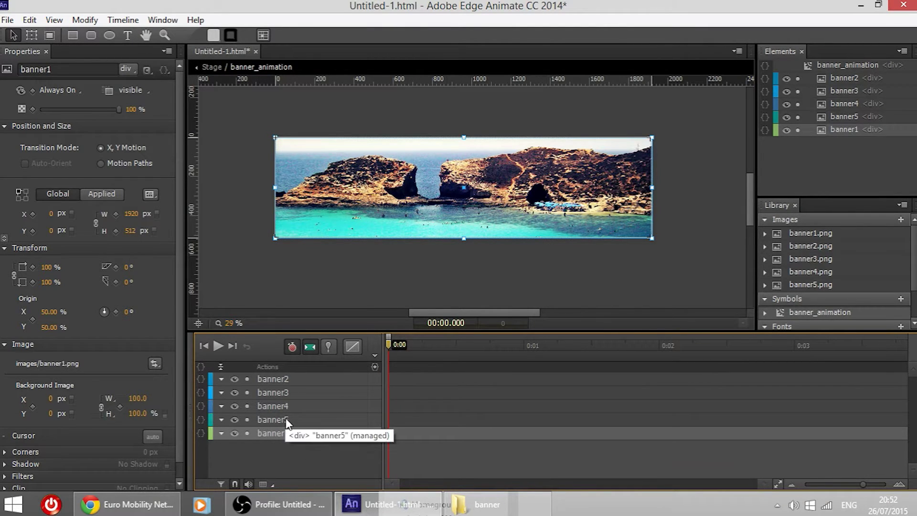
right_click(275, 380)
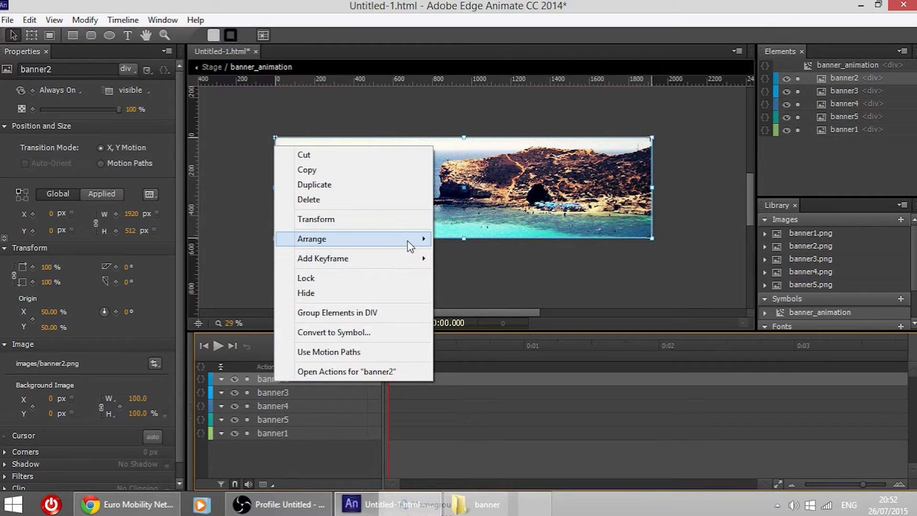
mouse_move(410, 246)
left_click(483, 240)
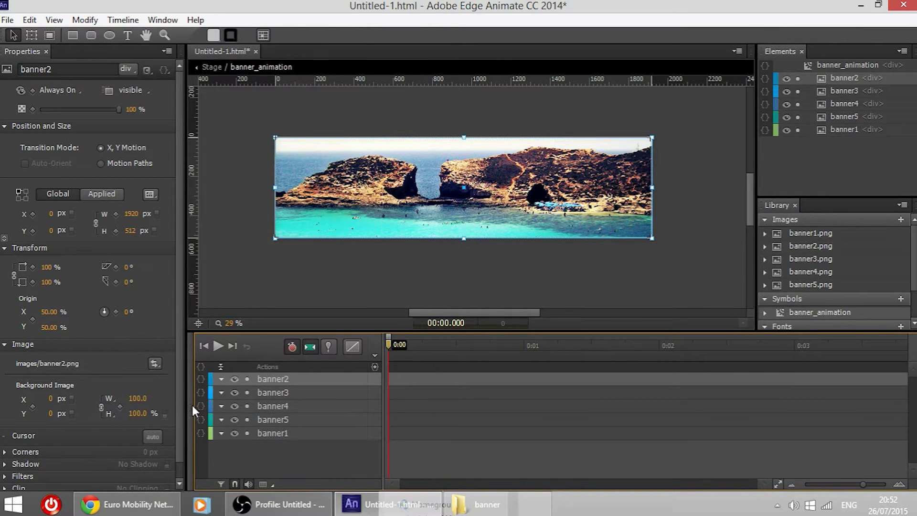
right_click(285, 393)
left_click(296, 373)
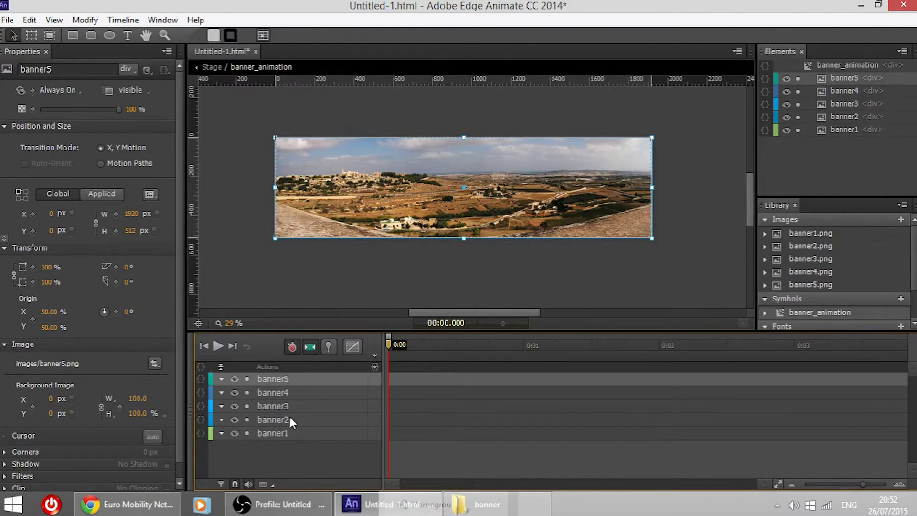
Review the new layer order by selecting individual banners, ending with banner5 selected
left_click(296, 448)
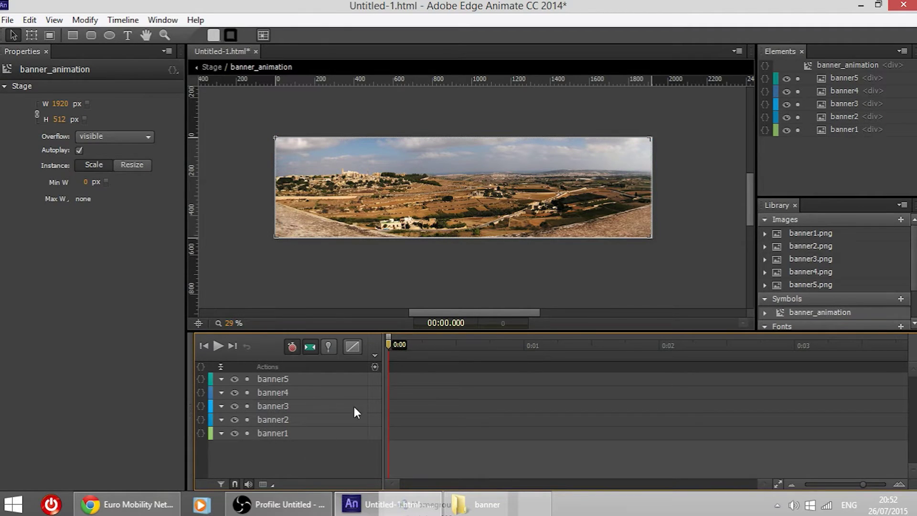
left_click(287, 433)
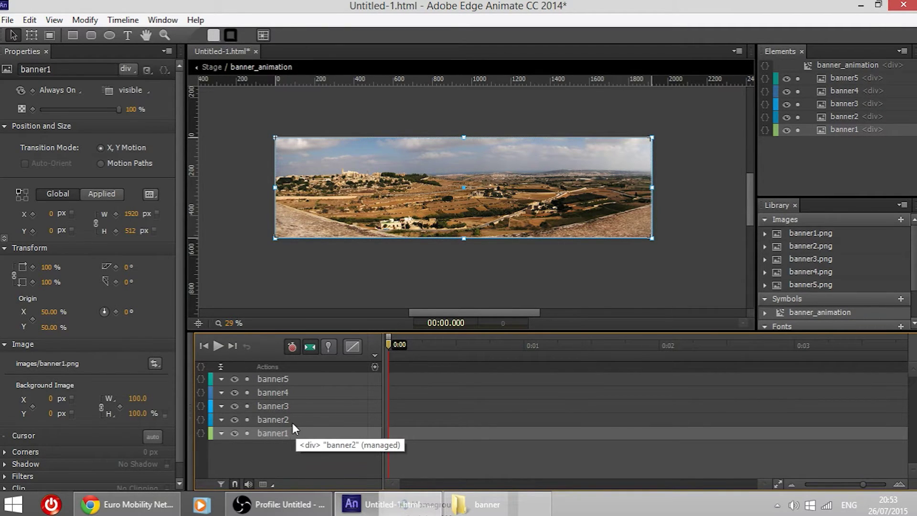
left_click(297, 419)
left_click(303, 392)
left_click(303, 433)
left_click(334, 443)
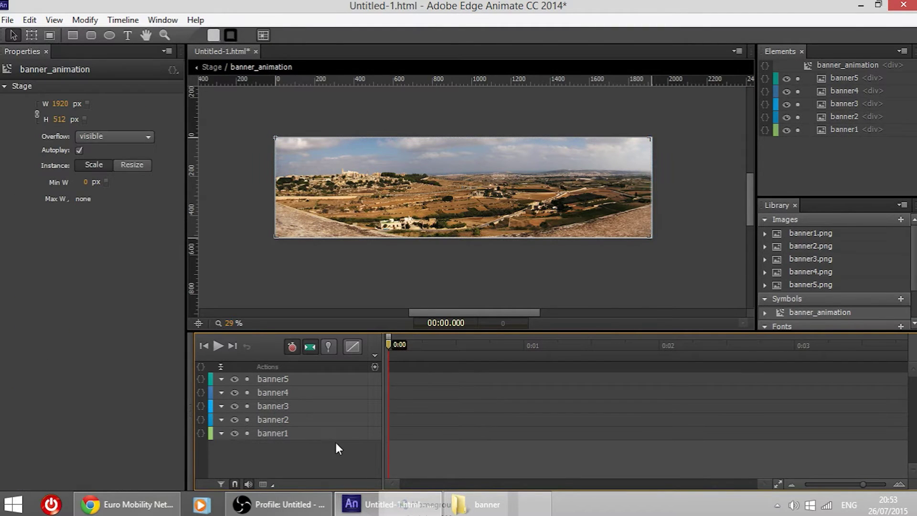
left_click_drag(421, 345, 389, 345)
left_click(443, 200)
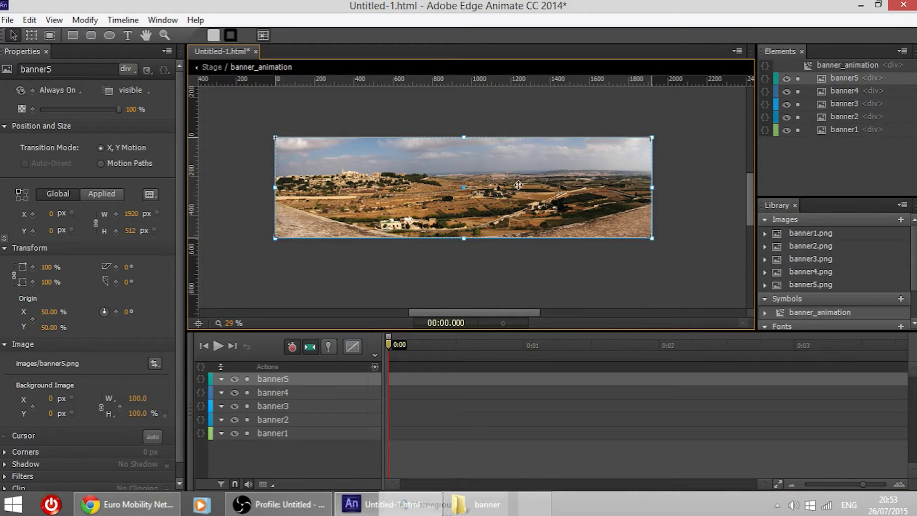
Hide banner5, banner4, banner3 and banner2, then select banner1
left_click_drag(234, 383, 234, 417)
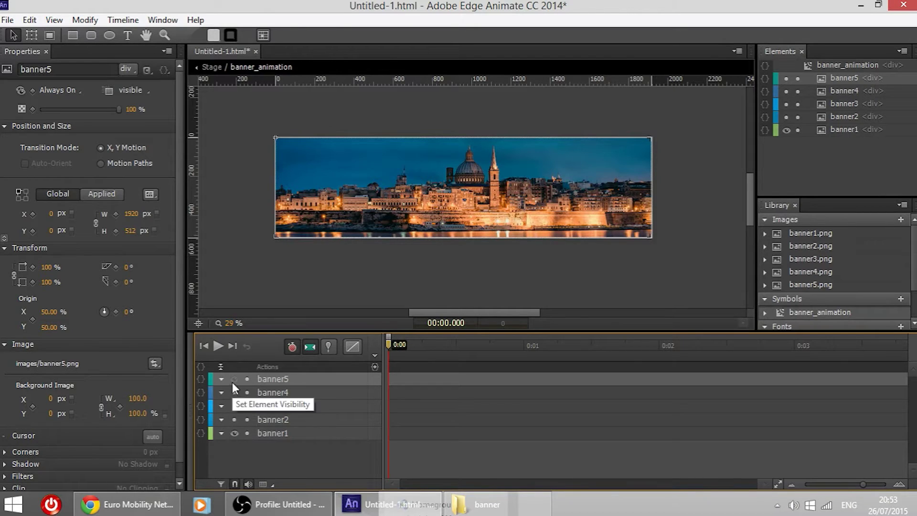
left_click(279, 433)
key("Escape")
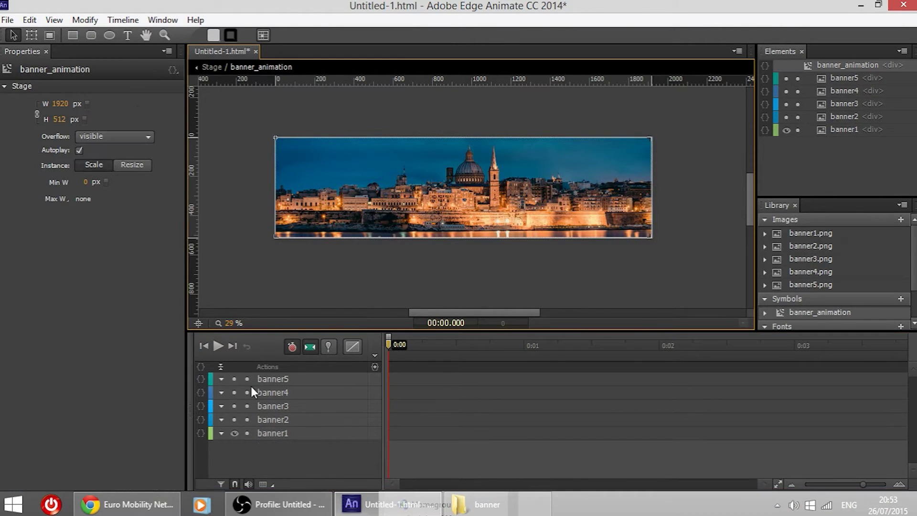
left_click(285, 433)
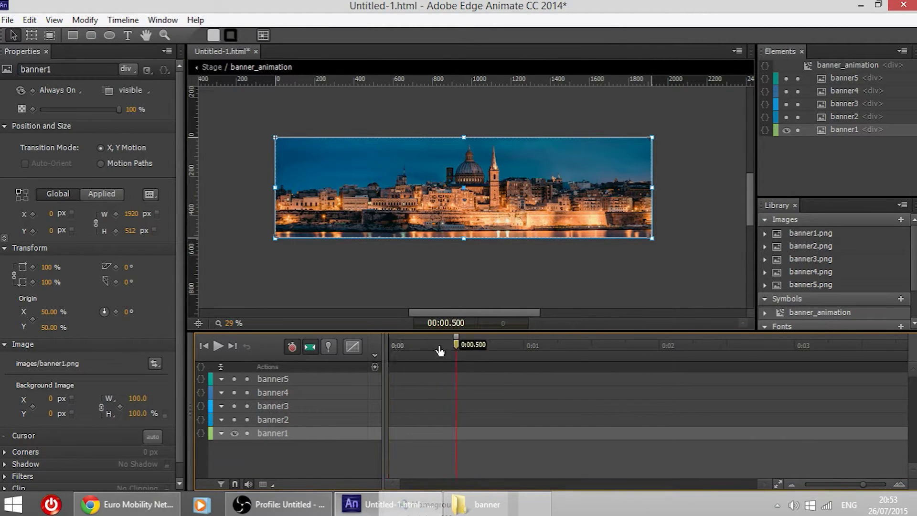
Add an opacity keyframe at 100 for banner1 at 0:00
left_click(339, 456)
left_click(324, 436)
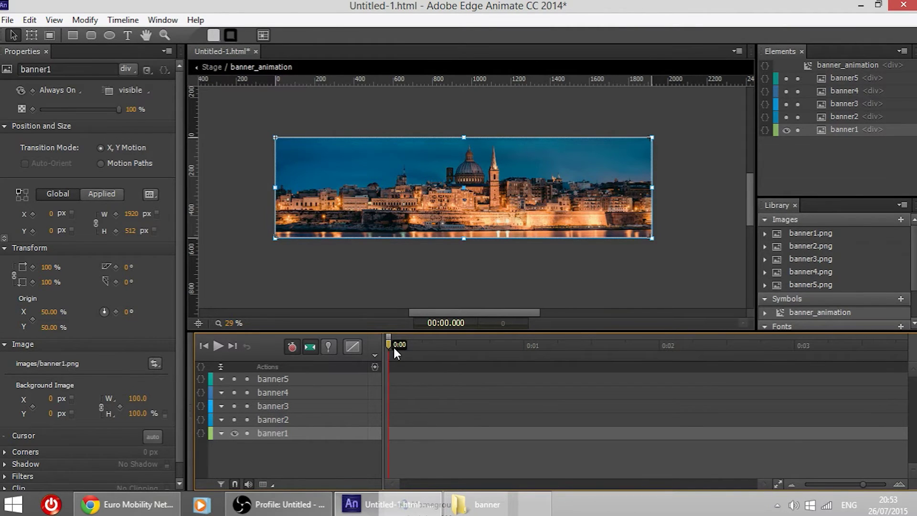
left_click(31, 111)
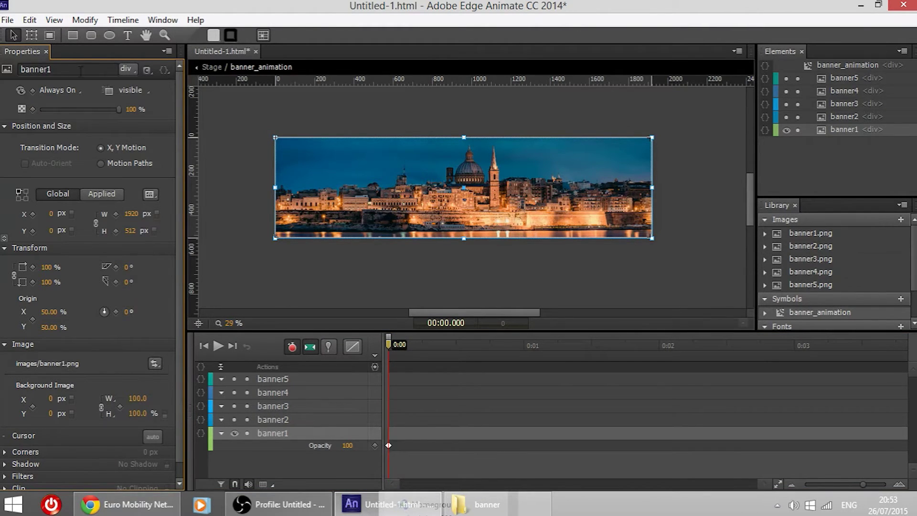
Tween banner1's opacity from 0% at 0:00 to 100% at 0:01 and preview the fade
left_click_drag(119, 109, 7, 115)
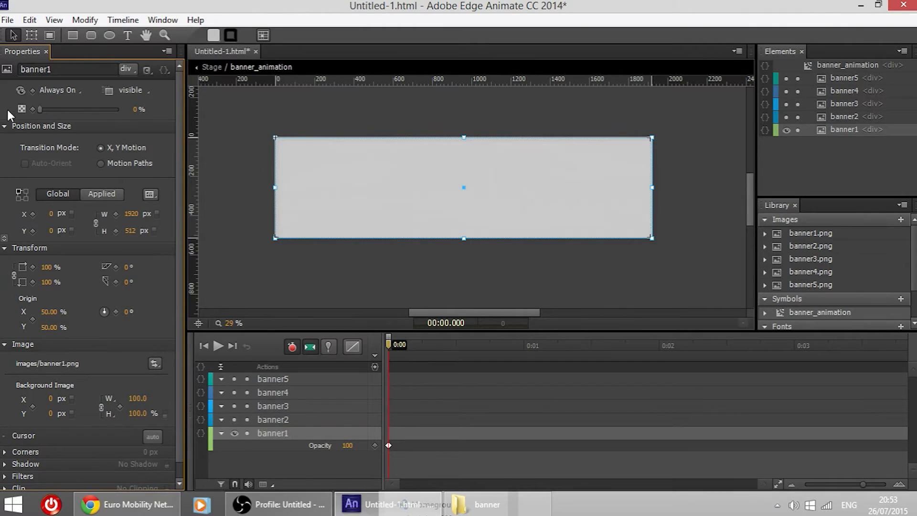
left_click(420, 437)
left_click(300, 433)
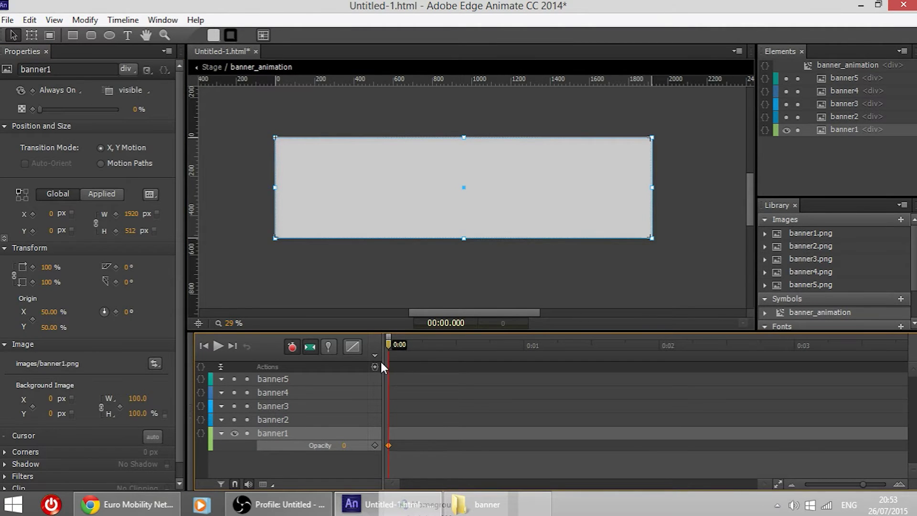
left_click_drag(389, 350, 526, 351)
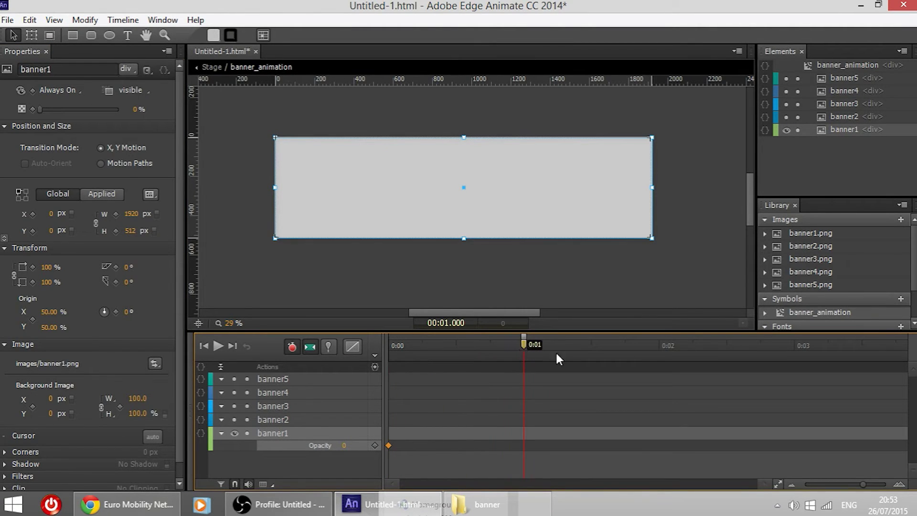
left_click_drag(41, 111, 142, 112)
left_click(552, 454)
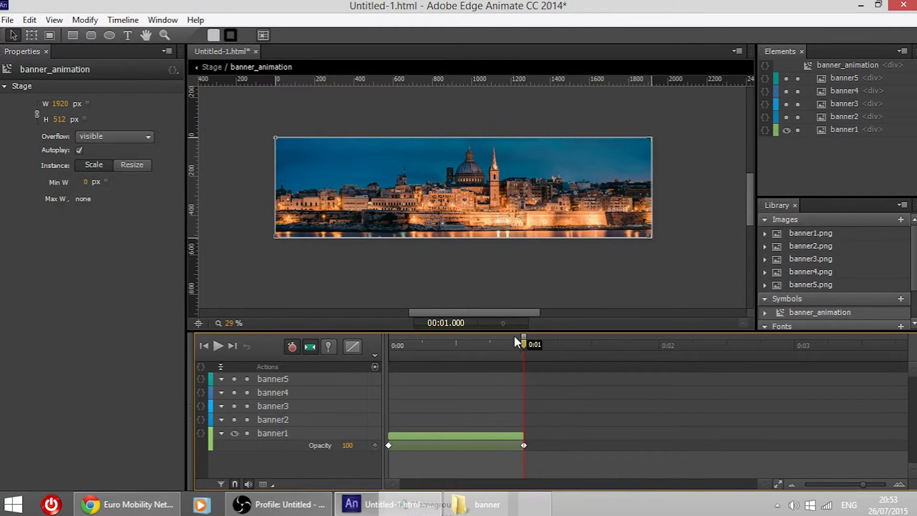
left_click_drag(522, 343, 306, 340)
key("space")
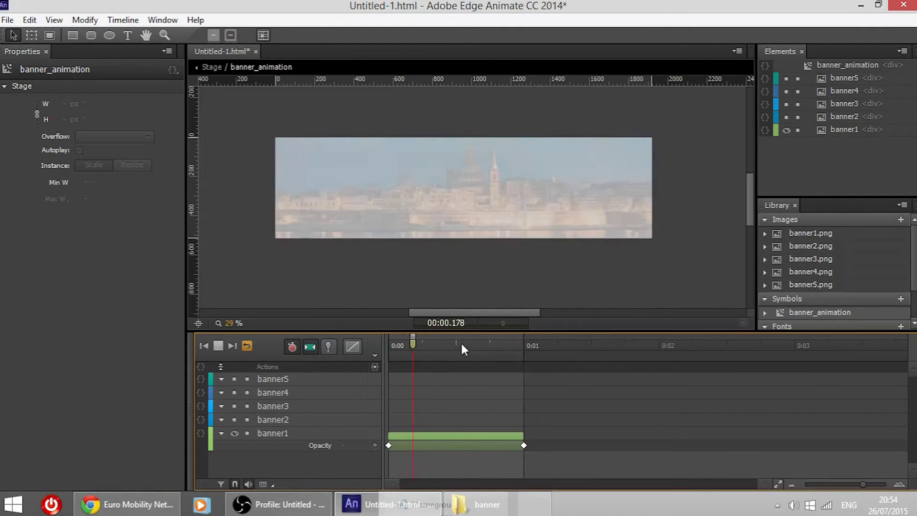
Apply Ease Out Cubic easing to banner1's opacity tween
key("space")
left_click_drag(526, 347, 525, 342)
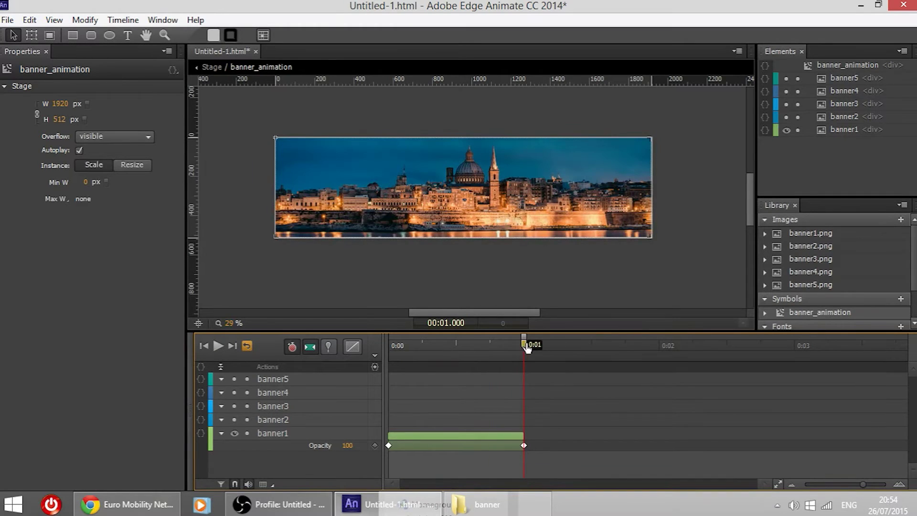
left_click(511, 435)
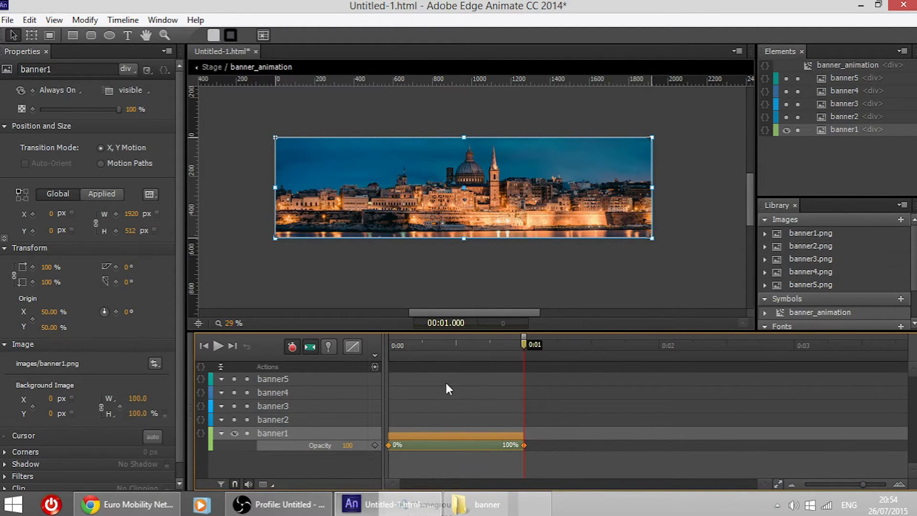
left_click(353, 346)
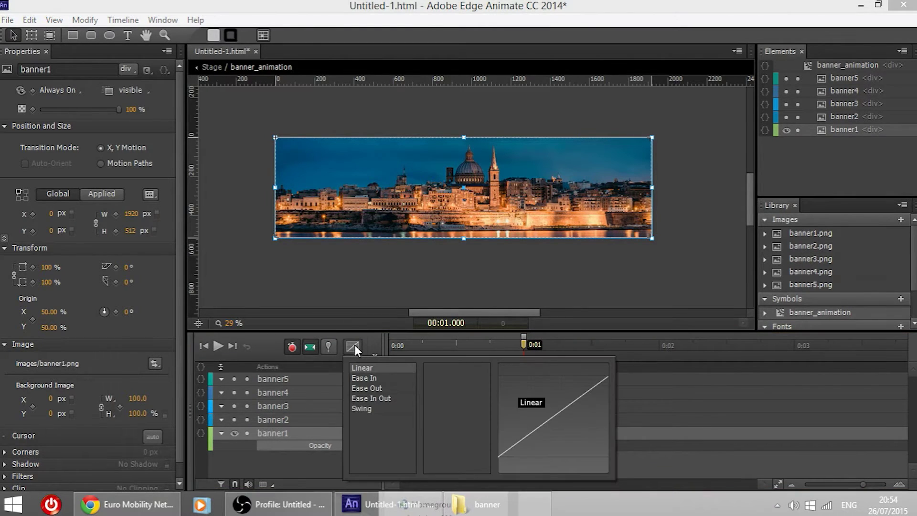
left_click(660, 453)
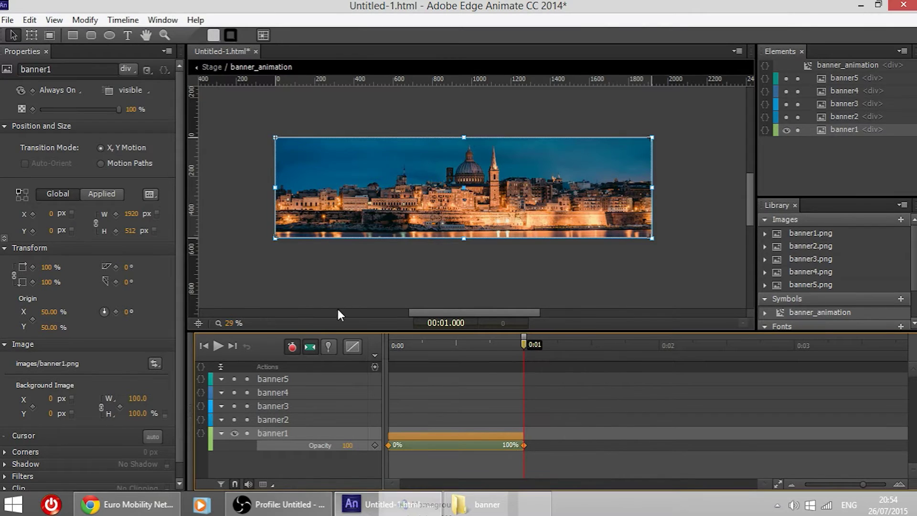
left_click(352, 346)
left_click(373, 388)
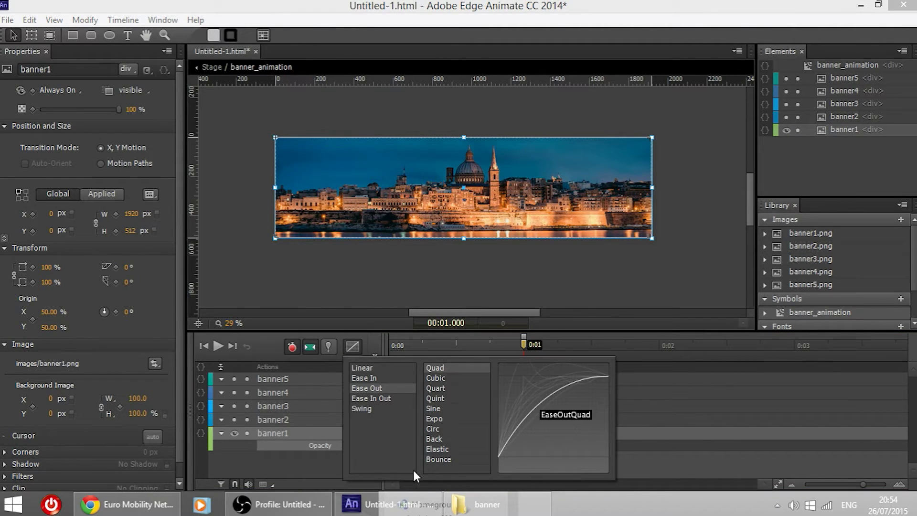
left_click(449, 380)
Scrub through banner1's eased fade-in to check it
left_click(675, 456)
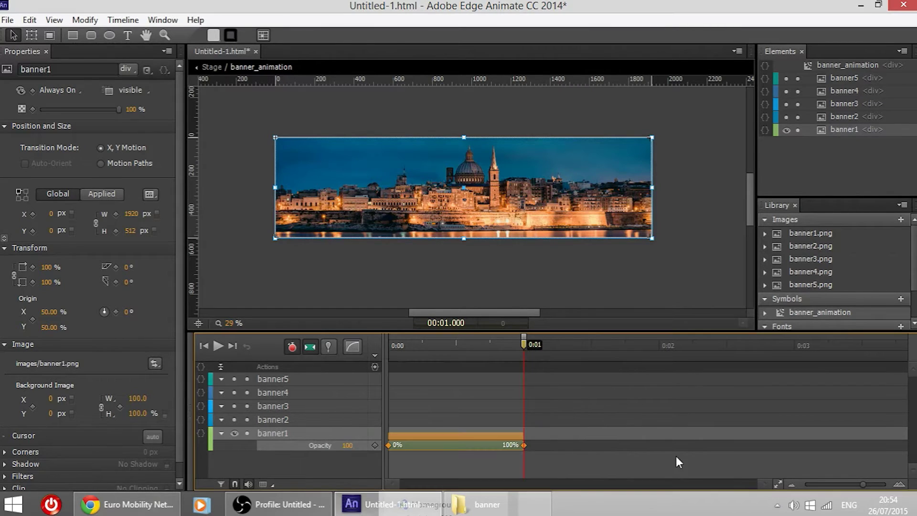
left_click(675, 456)
left_click(443, 345)
left_click_drag(443, 345, 524, 346)
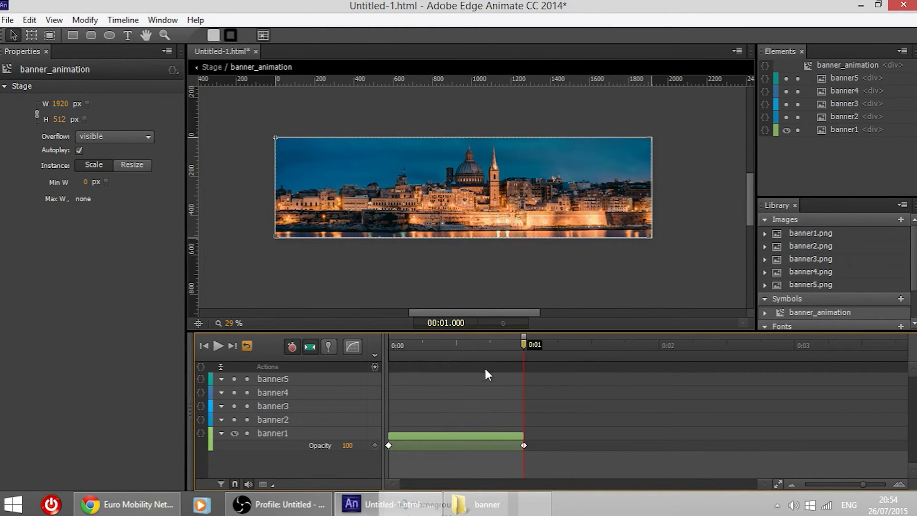
Scrub banner1's fade, zoom the timeline out to 14 seconds, and park the playhead at 0:05
left_click_drag(470, 354, 528, 350)
left_click_drag(524, 346, 253, 352)
left_click_drag(345, 350, 714, 356)
left_click_drag(864, 485, 846, 485)
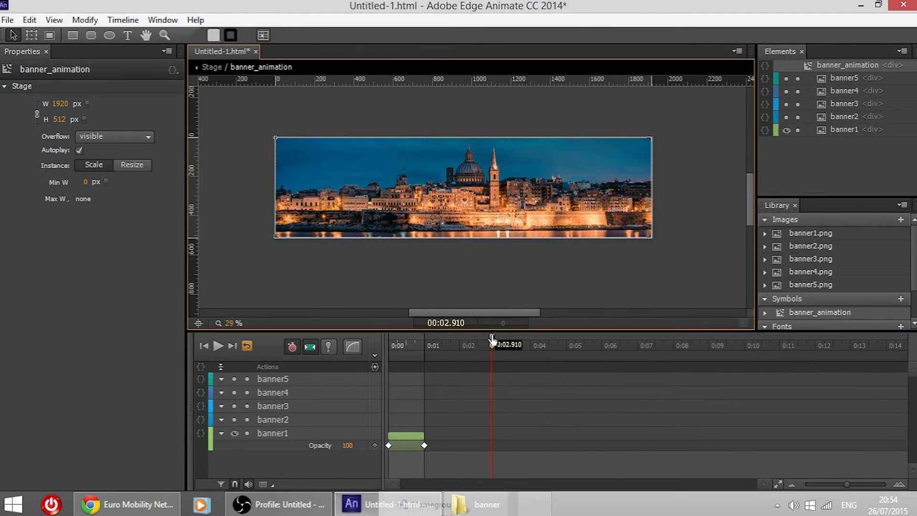
left_click(437, 347)
left_click_drag(436, 352, 568, 353)
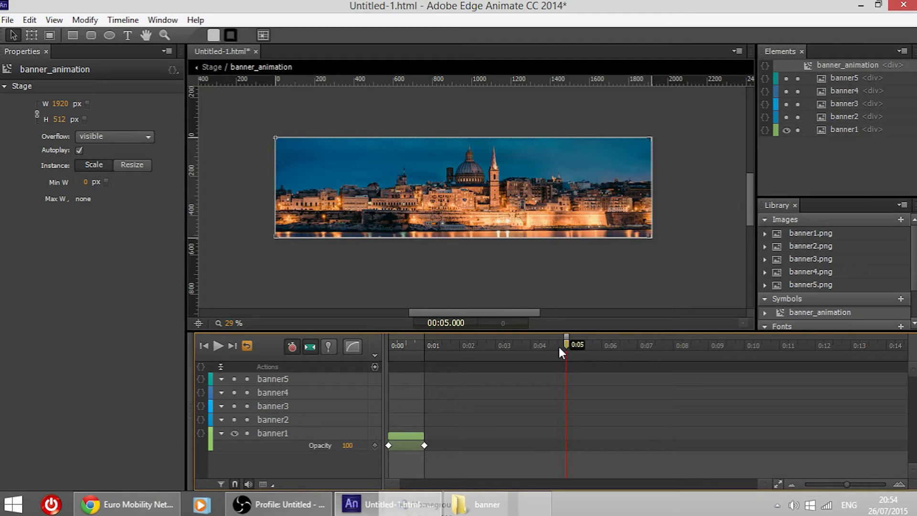
mouse_move(561, 353)
left_mouse_down()
mouse_move(606, 347)
mouse_move(565, 347)
left_mouse_up()
left_click(301, 419)
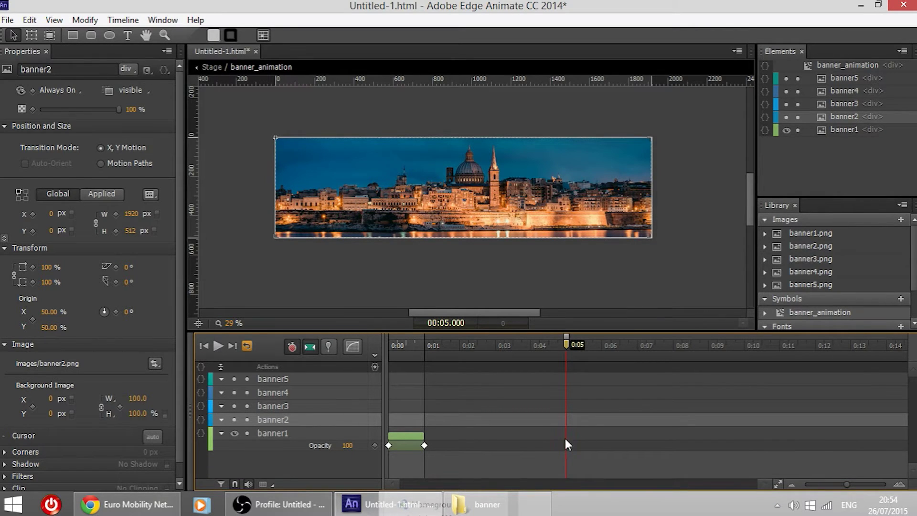
Key banner2's opacity from 0% at 0:05 to 100% at 0:06
left_click(33, 108)
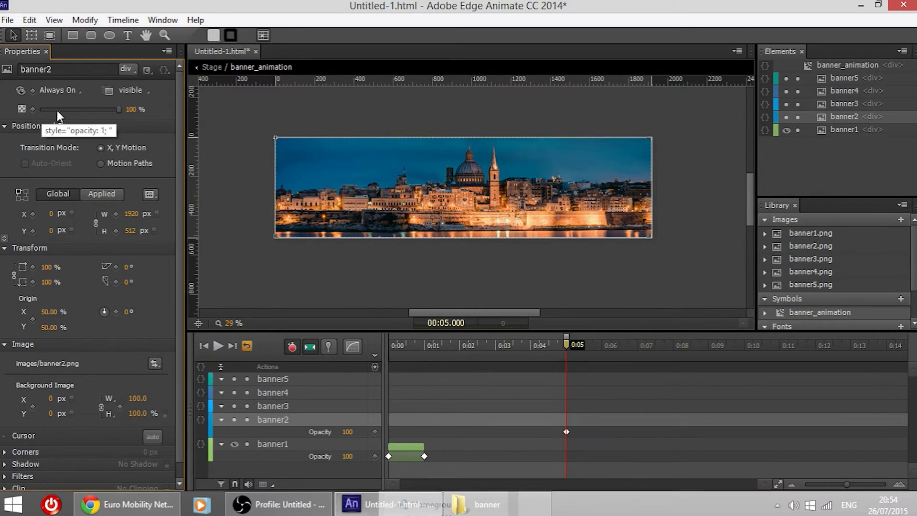
left_click_drag(79, 111, 19, 111)
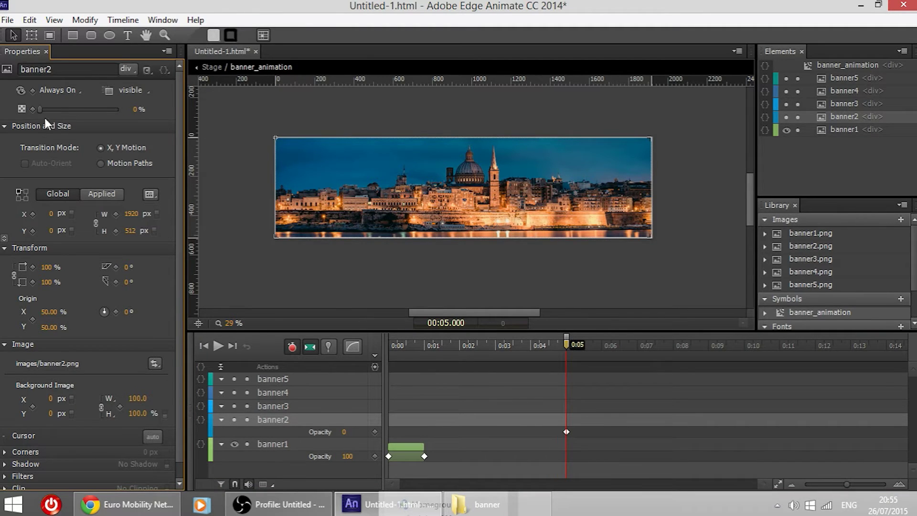
left_click_drag(615, 345, 602, 348)
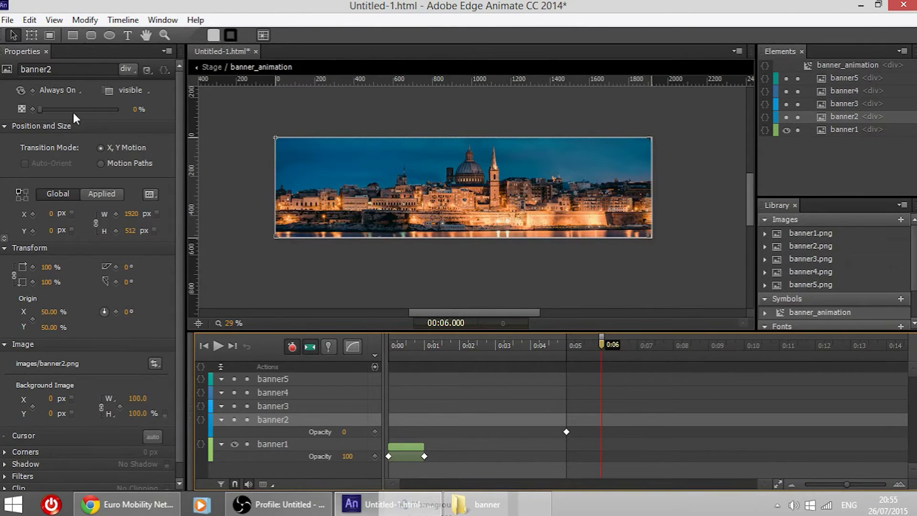
left_click_drag(66, 110, 167, 112)
left_click(615, 469)
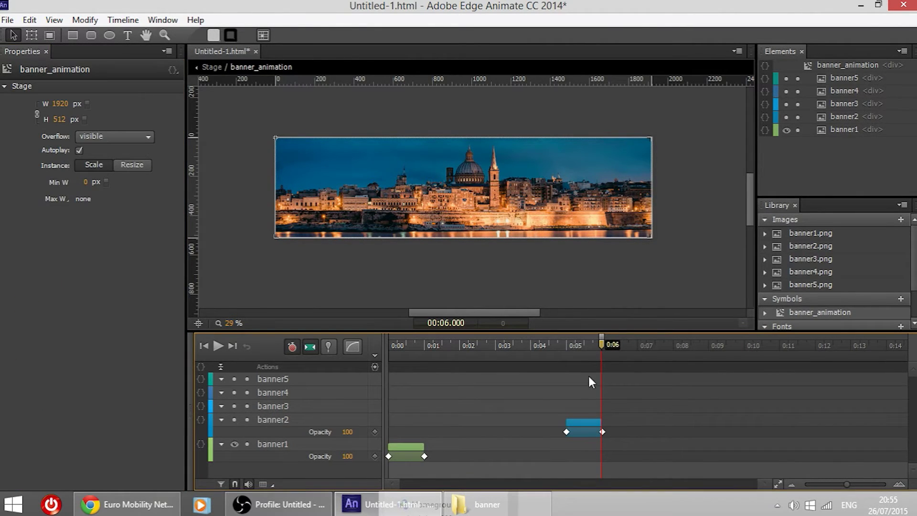
left_click(578, 429)
Preview banner2 fading in after banner1, with banner2 shown on stage again
left_click_drag(601, 344, 403, 345)
key("space")
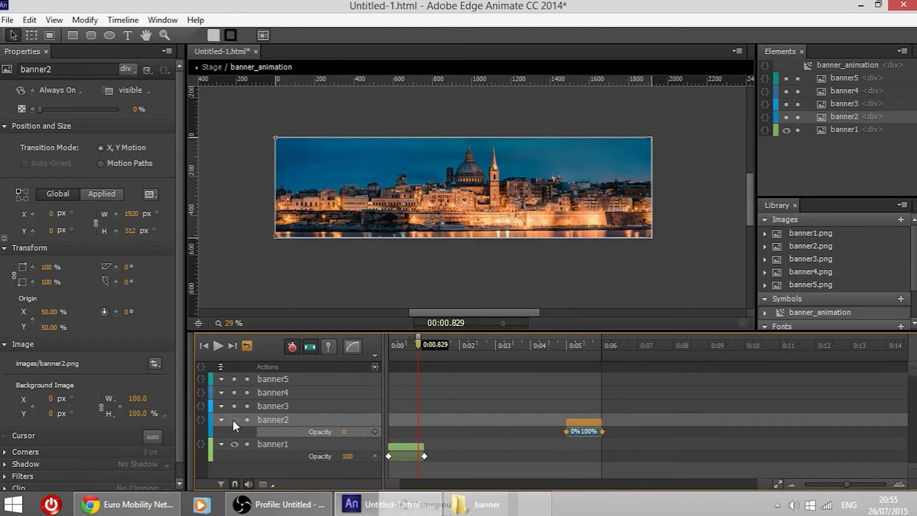
left_click(235, 420)
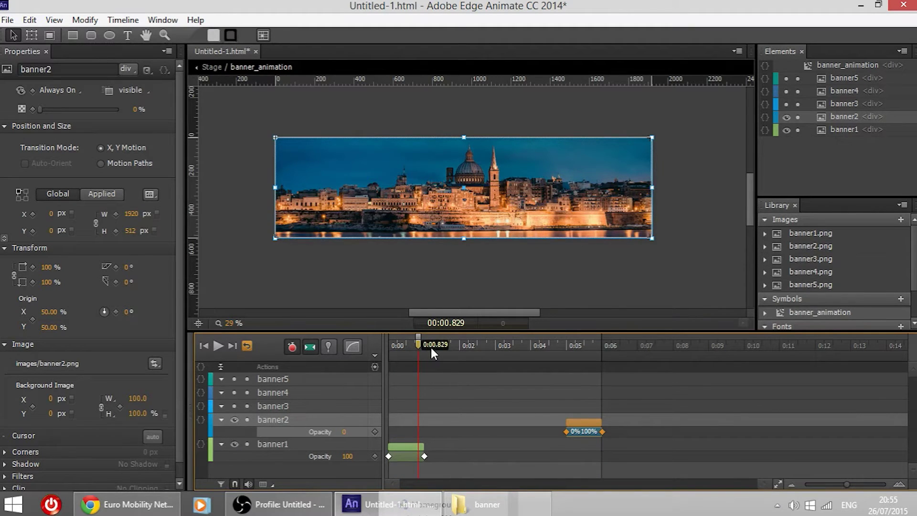
left_click_drag(432, 346, 517, 352)
key("space")
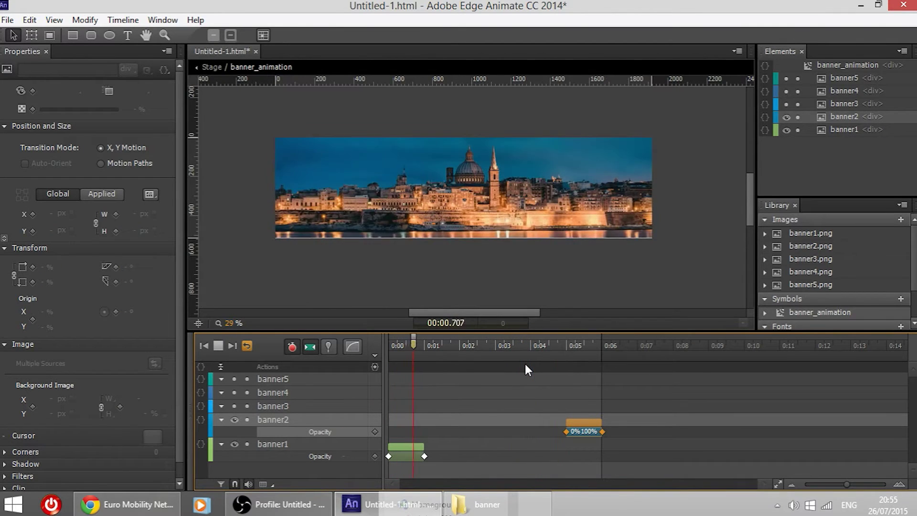
left_click(564, 346)
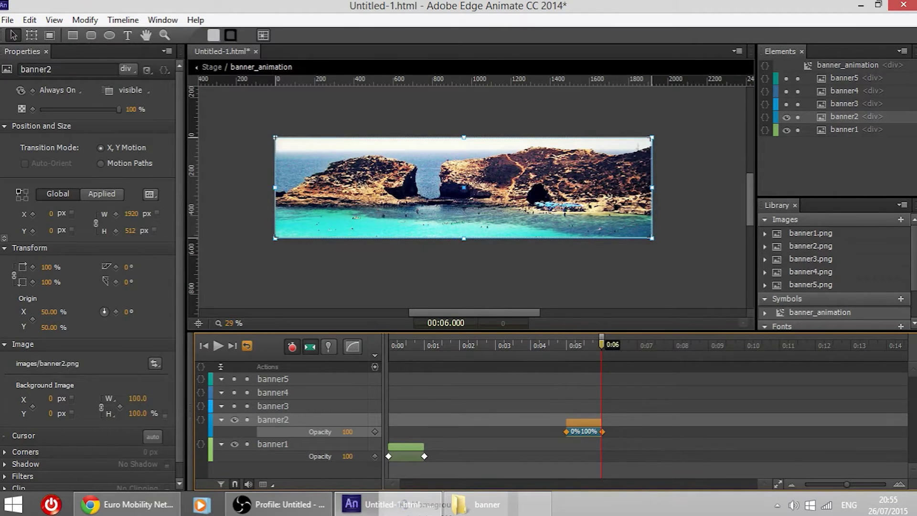
left_click(596, 369)
scroll(595, 369, "right", 2)
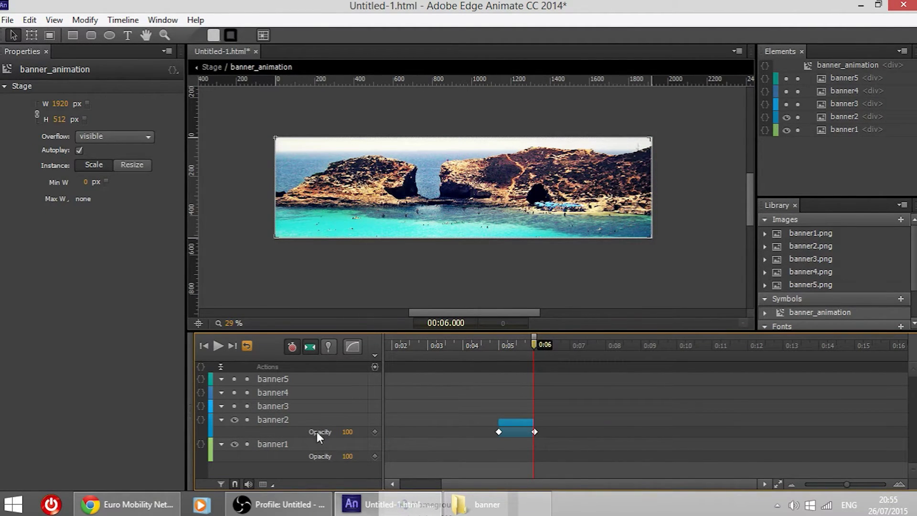
left_click(304, 406)
Set up the banner3, banner4 and banner5 opacity fade-ins and play from 0:08
left_click(295, 392)
left_click(293, 380)
left_click(289, 409)
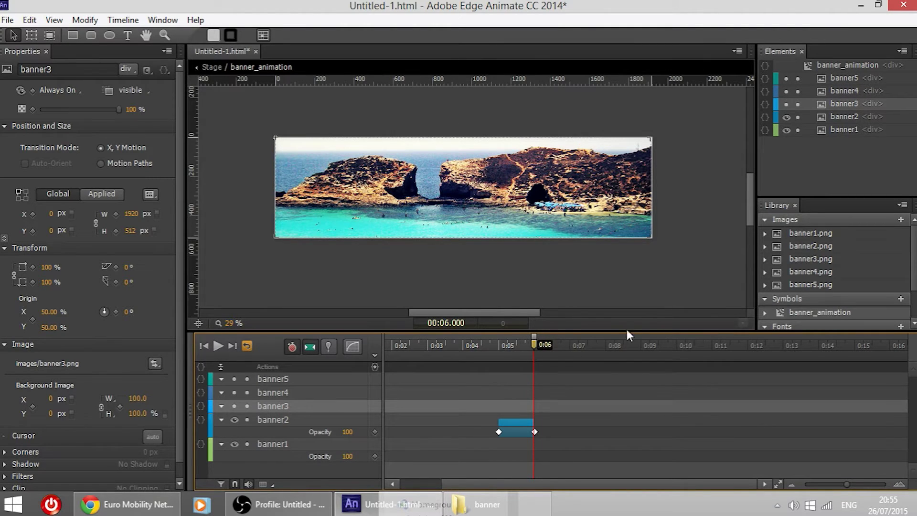
left_click_drag(575, 353, 641, 351)
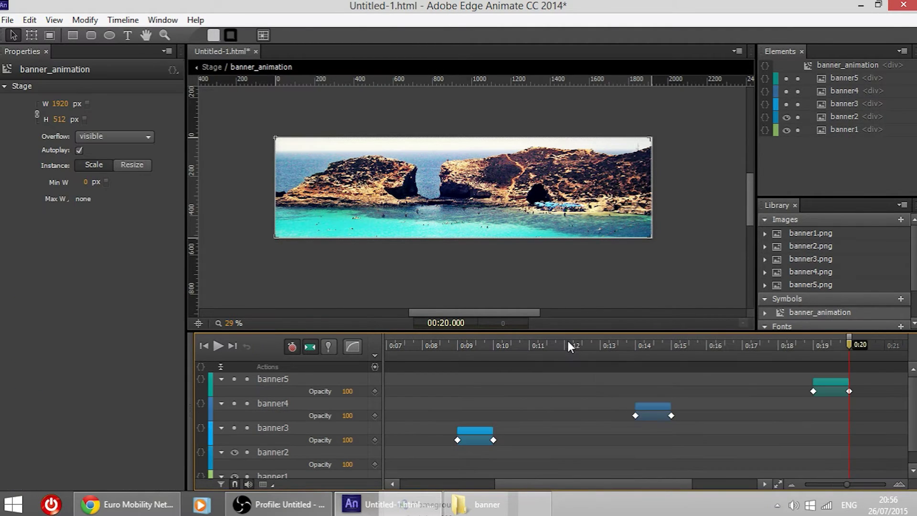
left_click(460, 342)
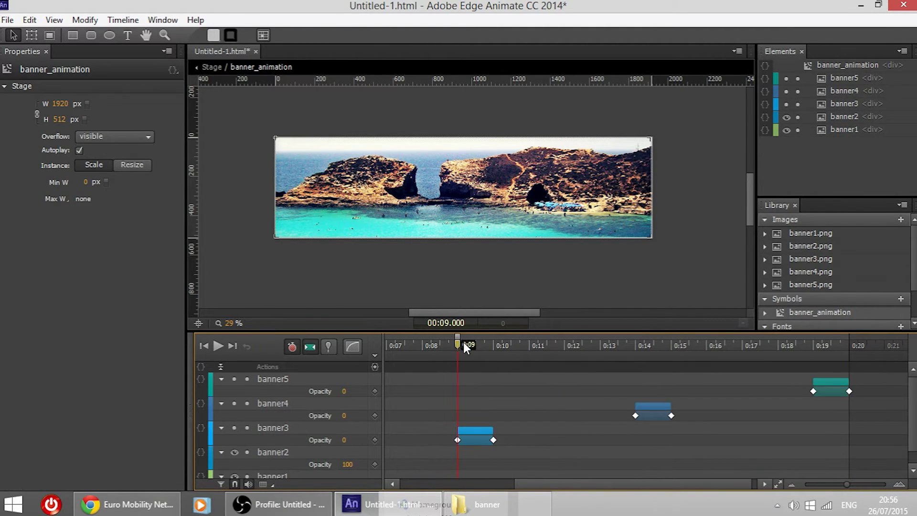
left_click_drag(463, 342, 424, 348)
key("space")
Collapse the banner2–banner5 layer rows, show banner3 and banner4, and replay from 0:08.250
left_click(220, 428)
left_click(223, 402)
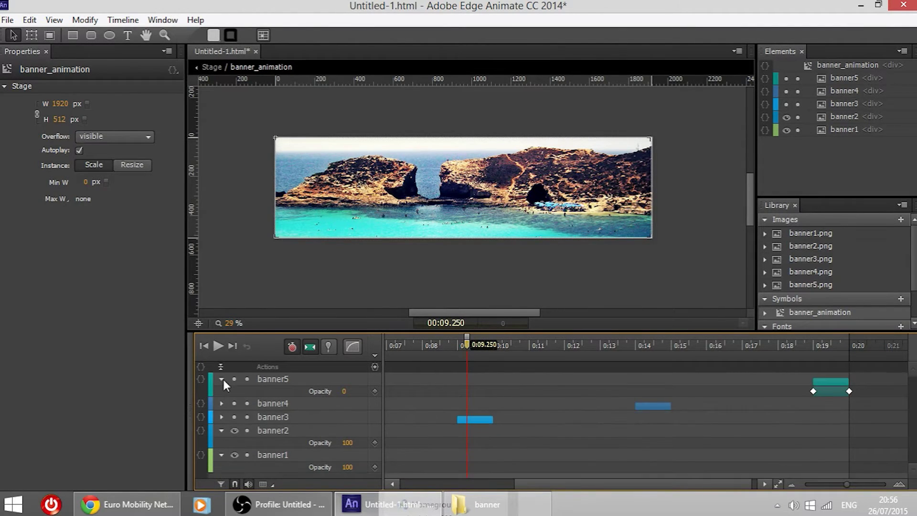
left_click(222, 379)
left_click(221, 420)
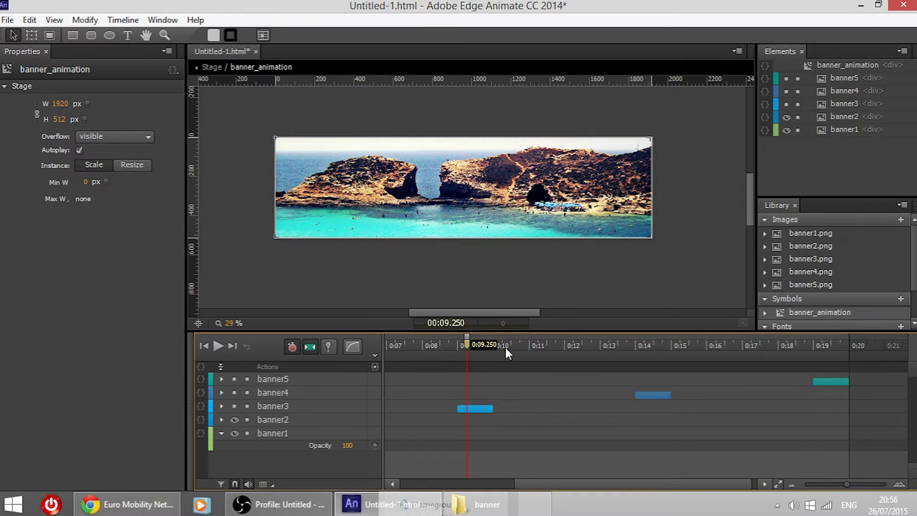
left_click(431, 345)
left_click_drag(234, 406, 232, 386)
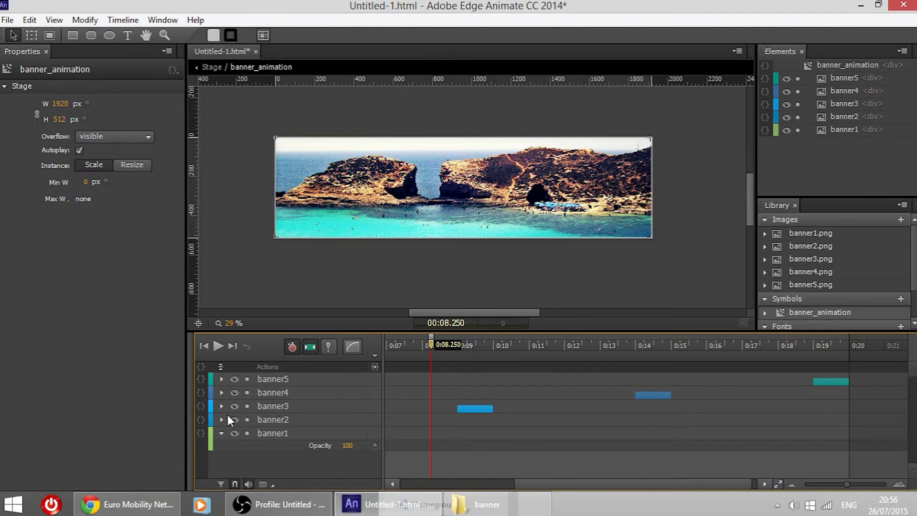
key("space")
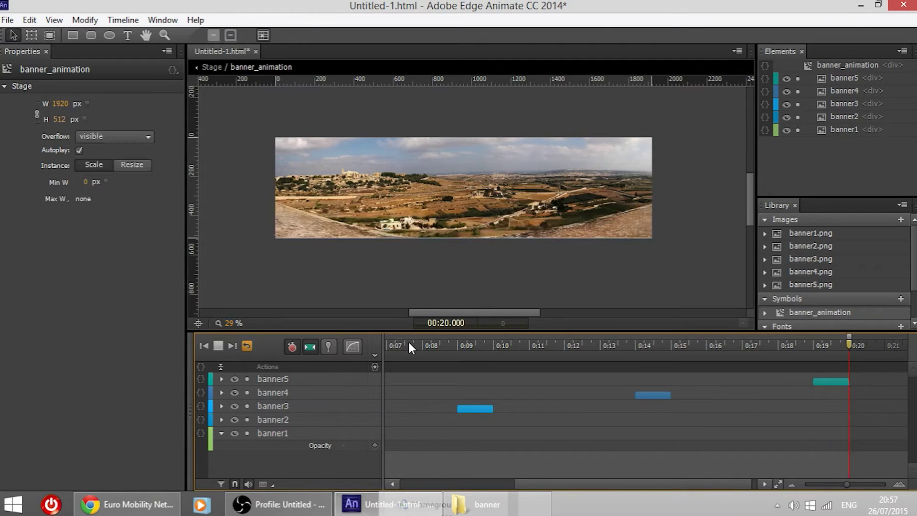
Replay the five-banner sequence, zoom around 0:20, and move the playhead past banner5's fade to 0:24
key("space")
key("space")
left_click_drag(575, 352, 908, 346)
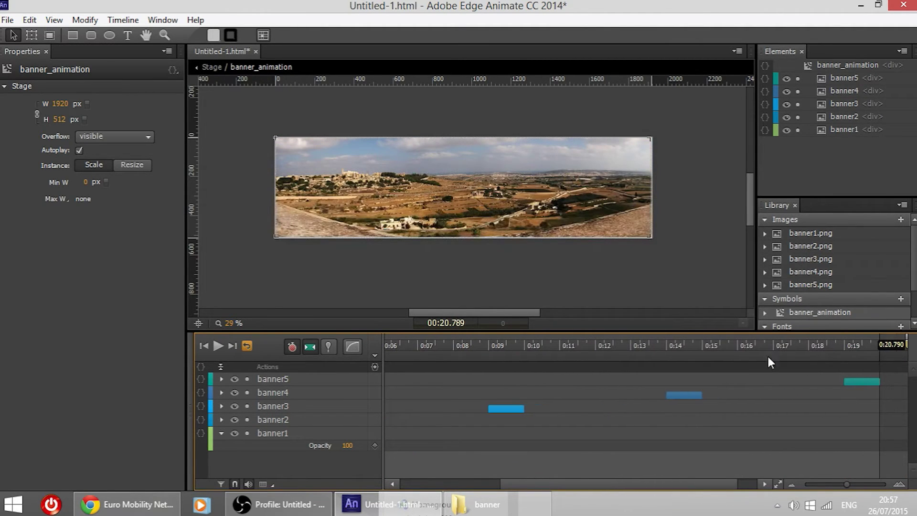
mouse_move(848, 487)
left_mouse_down()
mouse_move(838, 487)
mouse_move(847, 486)
left_mouse_up()
left_click_drag(716, 345, 481, 350)
key("equal")
left_click(500, 346)
mouse_move(542, 350)
left_mouse_down()
mouse_move(483, 351)
mouse_move(539, 350)
mouse_move(528, 350)
left_mouse_up()
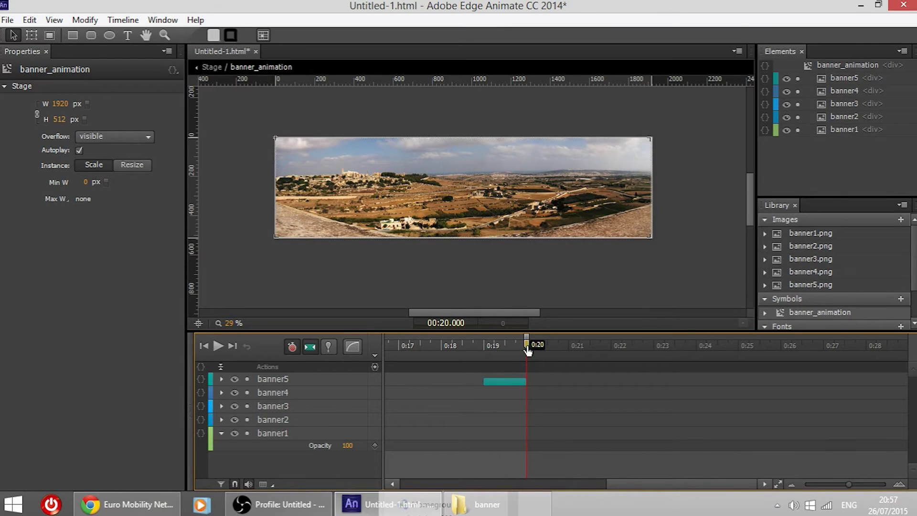
left_click_drag(528, 351, 646, 366)
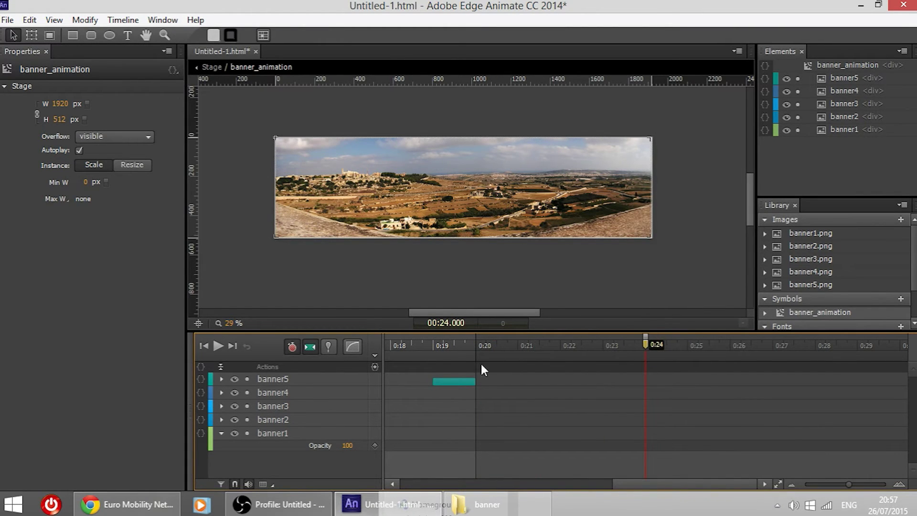
Insert a trigger at 0:24 whose code is sym.stop()
left_click(375, 367)
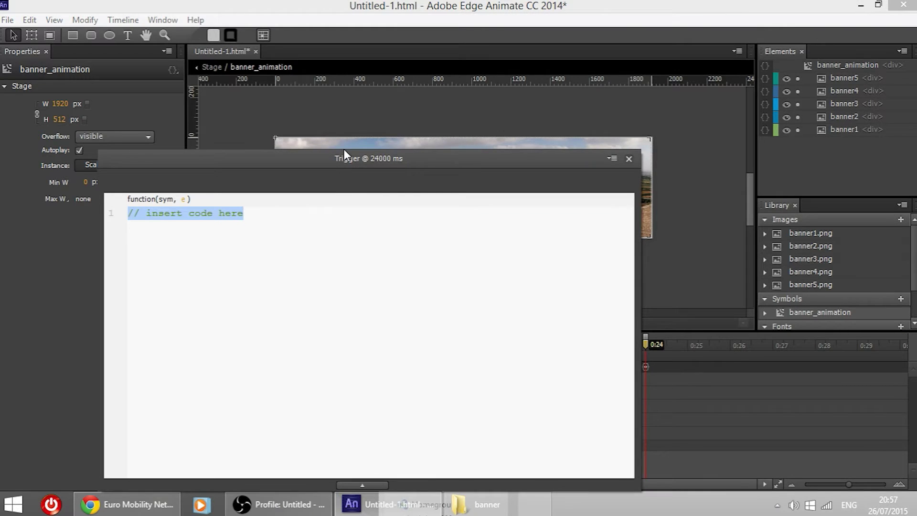
left_click_drag(344, 150, 486, 127)
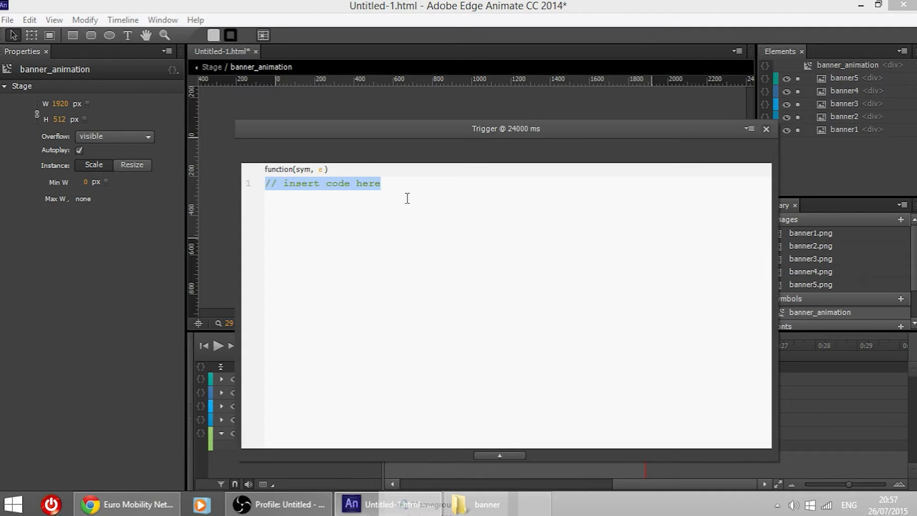
type("sym.")
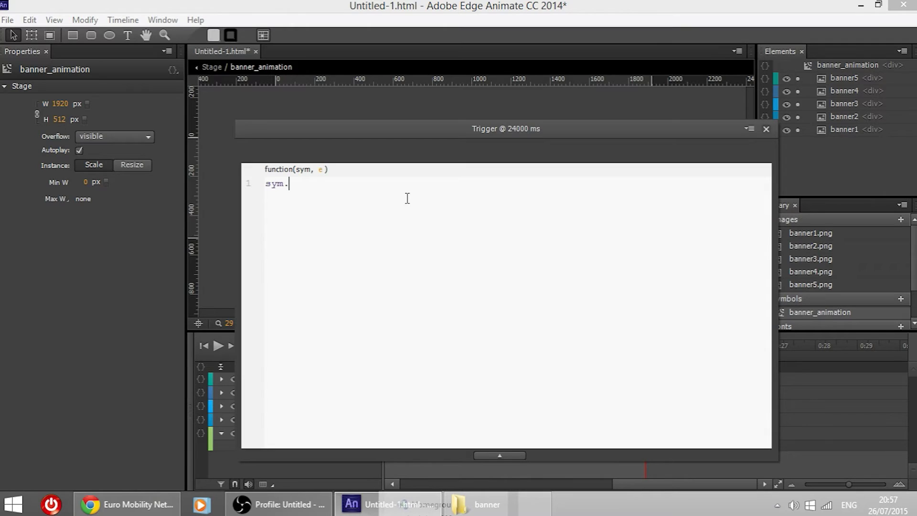
type("stop();")
left_click(767, 129)
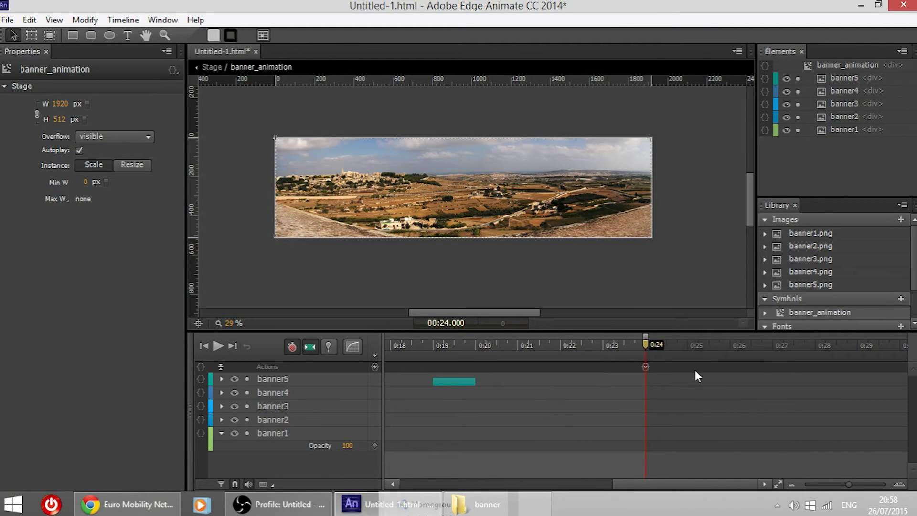
Scrub the playhead toward the end of the timeline
left_click_drag(589, 345, 807, 348)
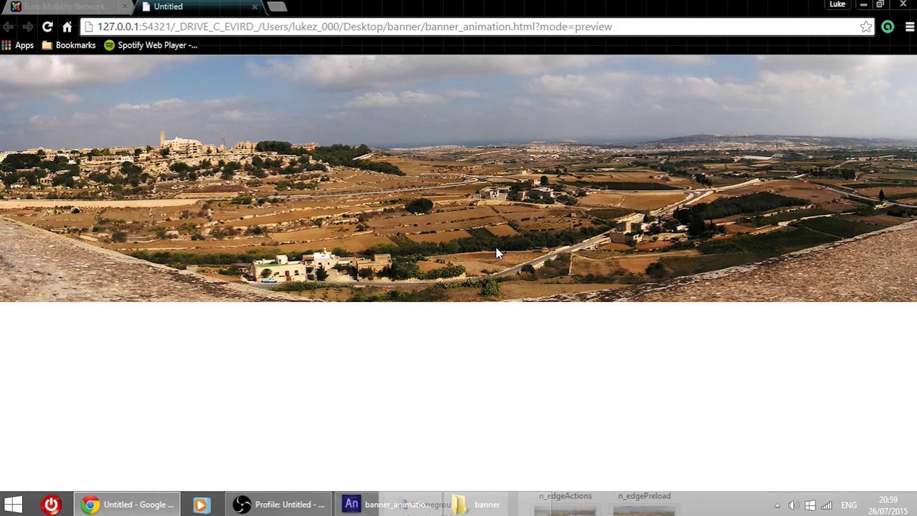
Return to Edge Animate, scrub the timeline from the start to 0:18, and select the banner1 layer
key("alt+Tab")
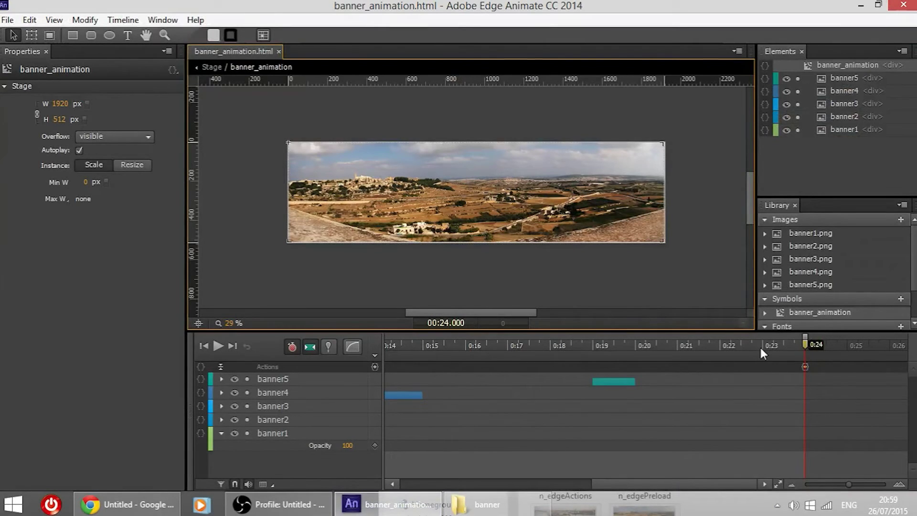
left_click_drag(760, 345, 721, 353)
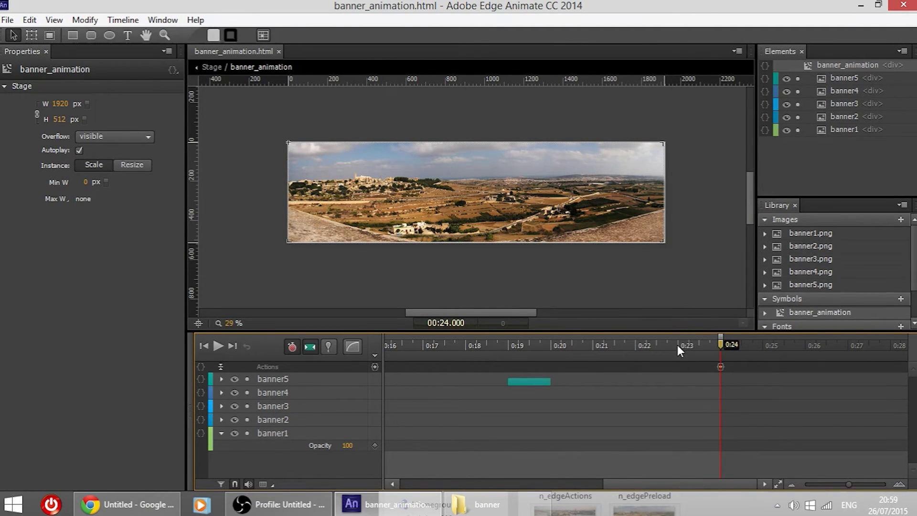
left_click_drag(678, 345, 834, 345)
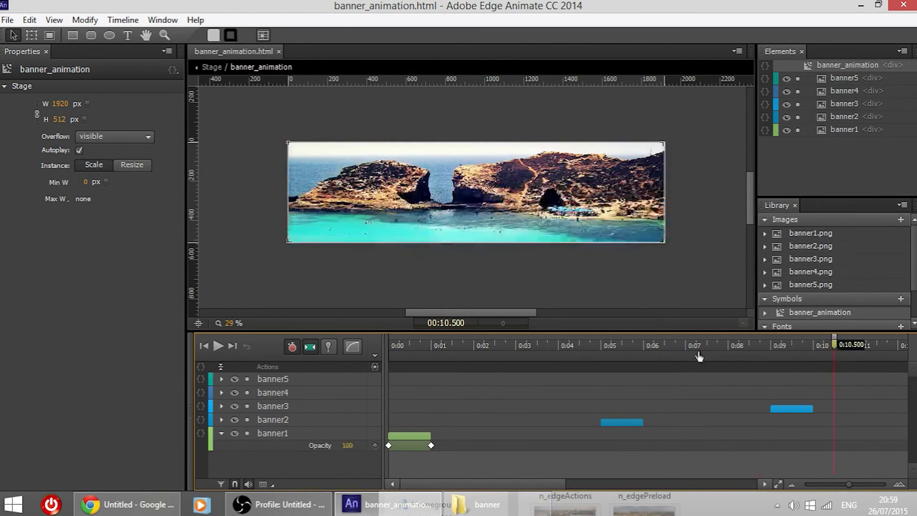
left_click_drag(699, 357, 388, 345)
left_click_drag(480, 352, 730, 353)
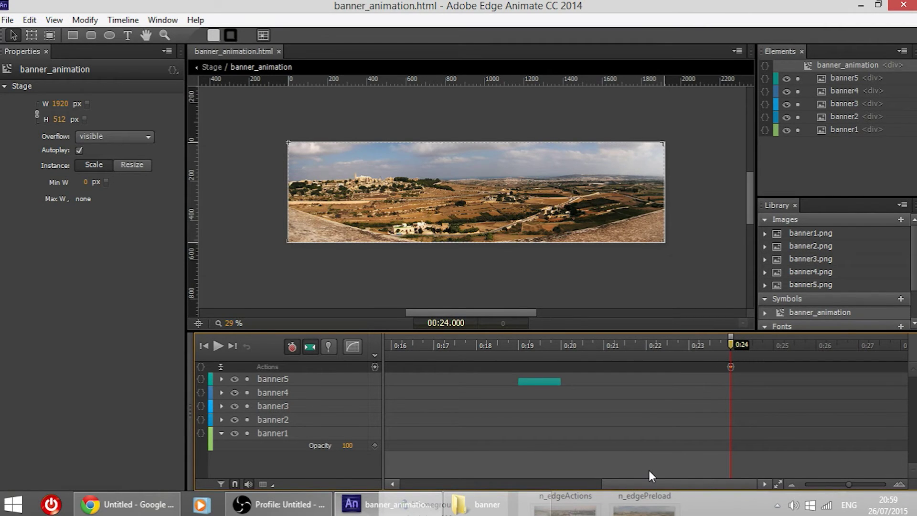
left_click(309, 438)
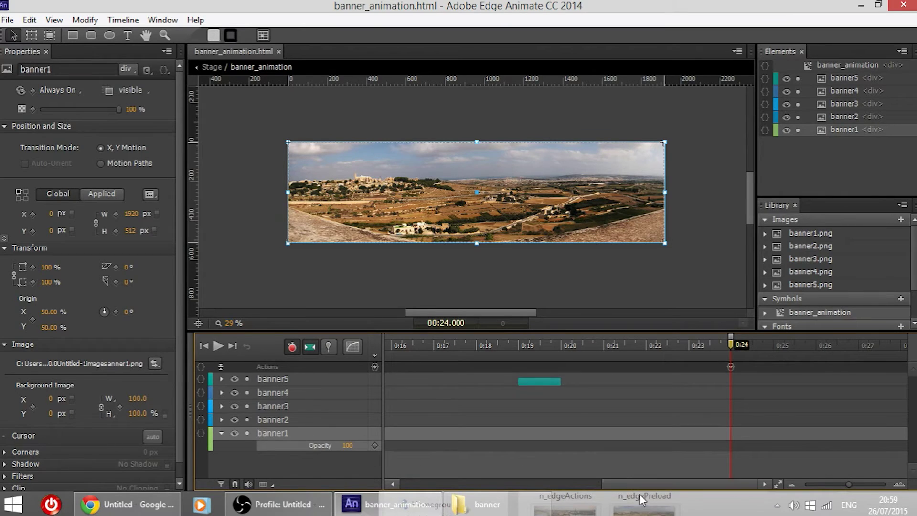
Set the playhead at 0:24 and play the animation up to the trigger
left_click_drag(646, 486, 730, 487)
left_click(687, 345)
left_click_drag(686, 343, 318, 350)
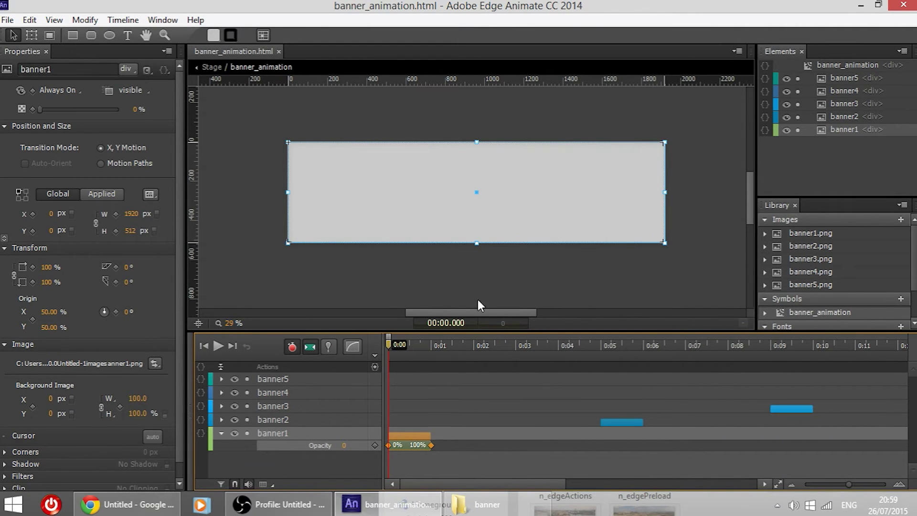
key("space")
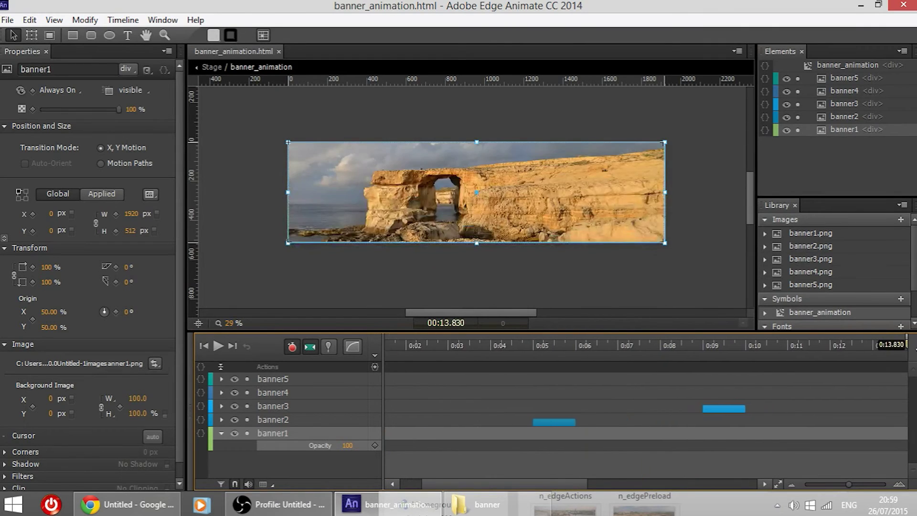
Duplicate banner1 as banner1Copy, fading from 0% to 100% between 0:24 and 0:25
left_click_drag(503, 483, 738, 492)
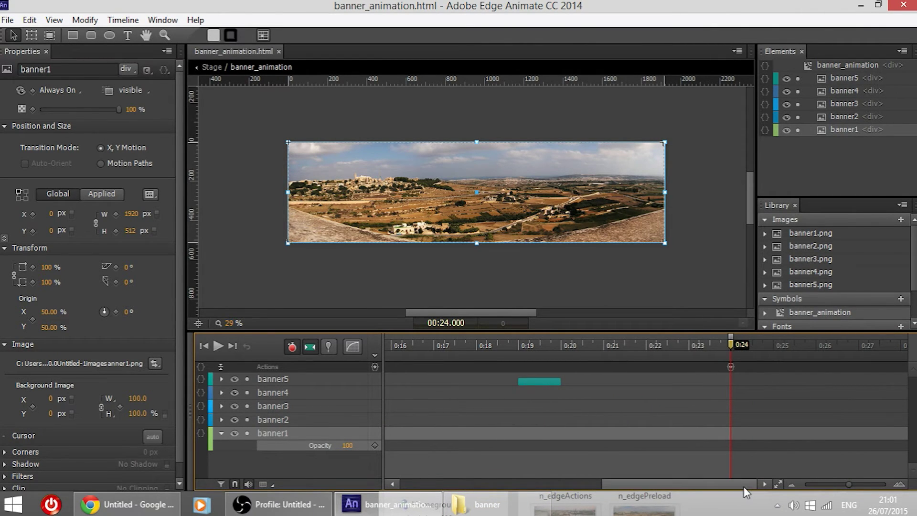
left_click(632, 466)
left_click(313, 433)
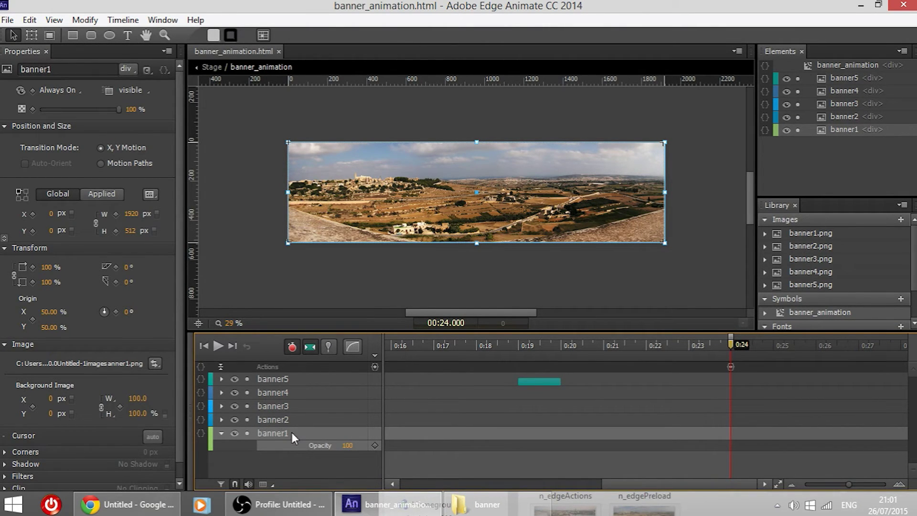
key("ctrl+d")
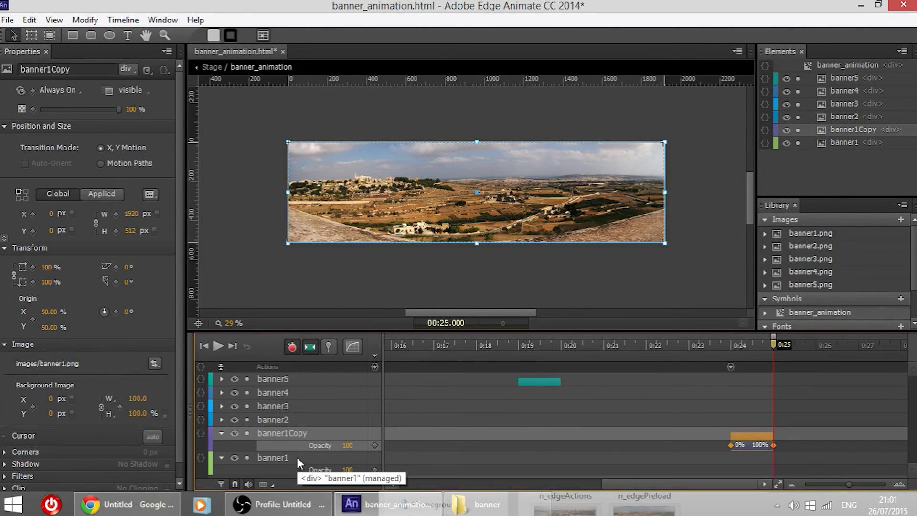
Bring banner1Copy in front of all other banners with Arrange > Bring to Front
left_click_drag(753, 348, 728, 351)
right_click(295, 435)
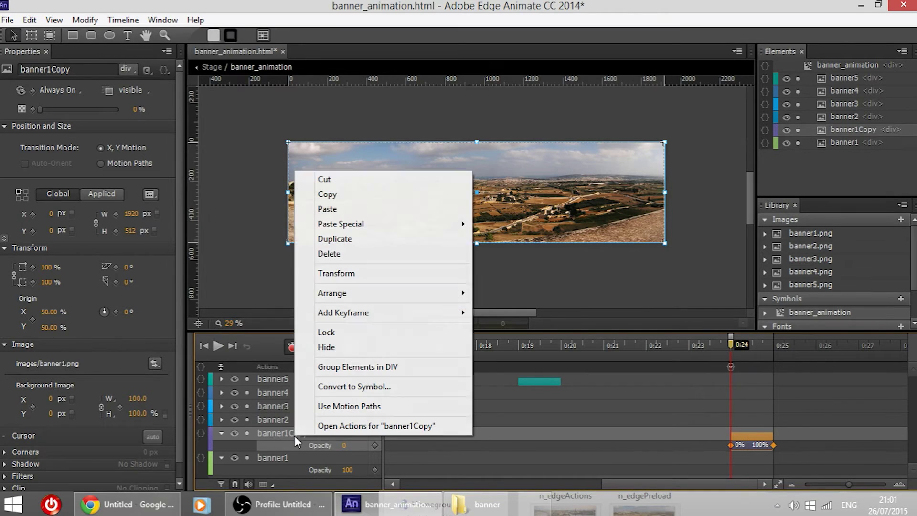
mouse_move(441, 293)
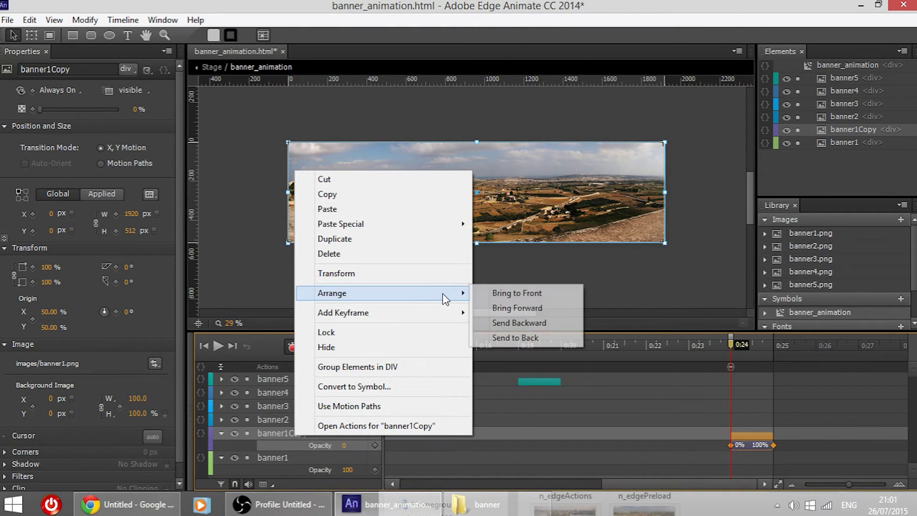
left_click(524, 294)
Preview the transition into banner1Copy starting from 0:22.5
left_click_drag(737, 345, 666, 348)
key("space")
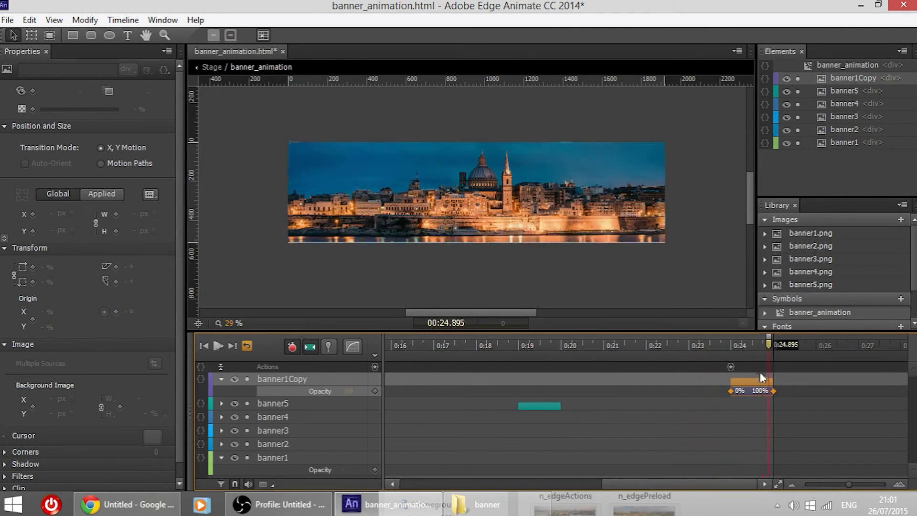
key("space")
Move the stop trigger on the Actions row to the 0:29 mark
mouse_move(744, 350)
left_mouse_down()
mouse_move(727, 349)
mouse_move(775, 345)
mouse_move(676, 346)
mouse_move(776, 345)
mouse_move(529, 346)
mouse_move(775, 347)
mouse_move(763, 345)
mouse_move(784, 366)
mouse_move(891, 366)
mouse_move(624, 369)
mouse_move(628, 363)
mouse_move(583, 345)
mouse_move(606, 348)
left_mouse_up()
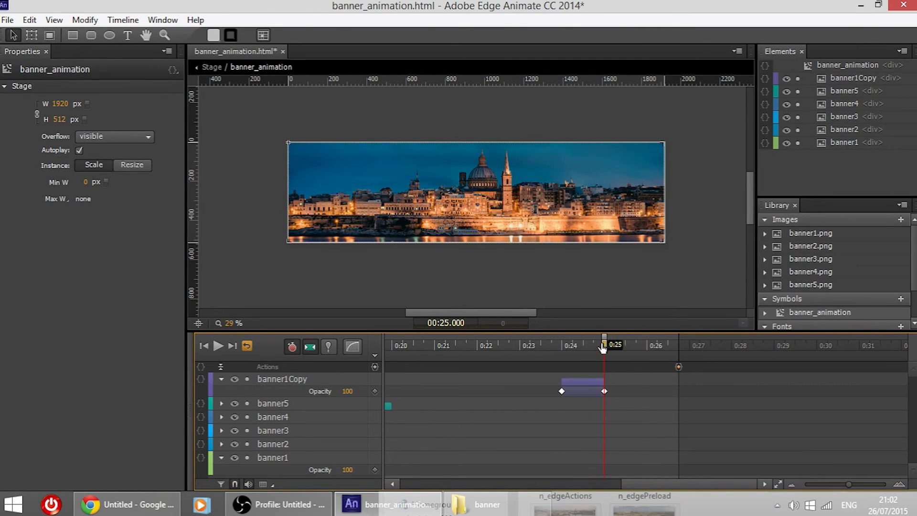
left_click_drag(682, 367, 774, 367)
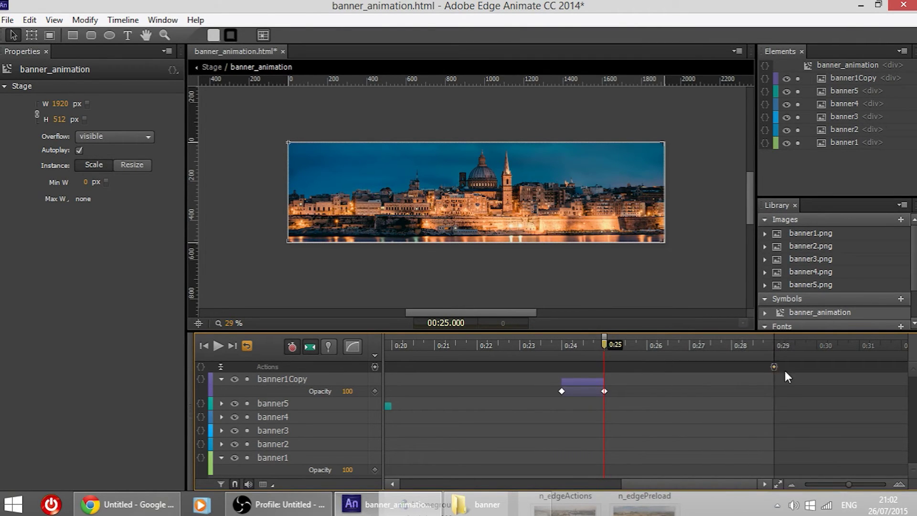
left_click_drag(686, 484, 449, 484)
Scrub the playhead and park it exactly at 0:05, where banner2 begins fading in
left_click(594, 345)
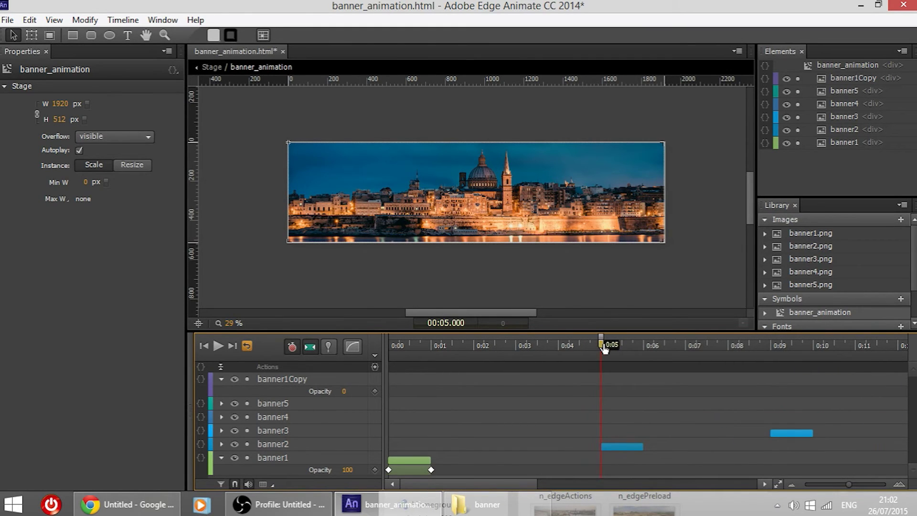
mouse_move(595, 345)
left_mouse_down()
mouse_move(611, 346)
mouse_move(602, 346)
left_mouse_up()
left_click_drag(515, 484, 734, 484)
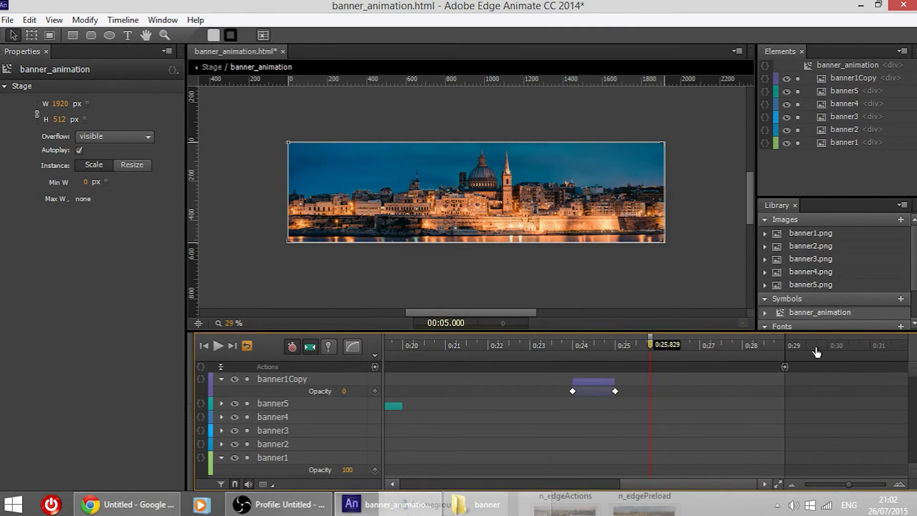
left_click(786, 346)
left_click_drag(676, 481, 418, 485)
mouse_move(591, 342)
left_mouse_down()
mouse_move(608, 345)
mouse_move(601, 346)
left_mouse_up()
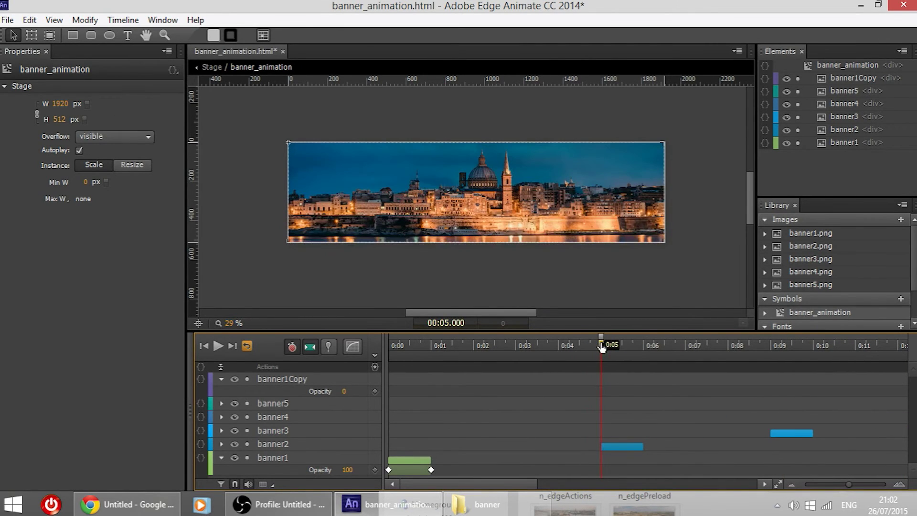
left_click_drag(635, 346, 603, 349)
mouse_move(607, 346)
left_mouse_down()
mouse_move(615, 346)
mouse_move(599, 350)
left_mouse_up()
Insert a timeline label named start_animation at 0:05, then open the 0:29 trigger's code
key("ctrl+l")
type("start_animation")
key("Return")
left_click_drag(514, 483, 740, 484)
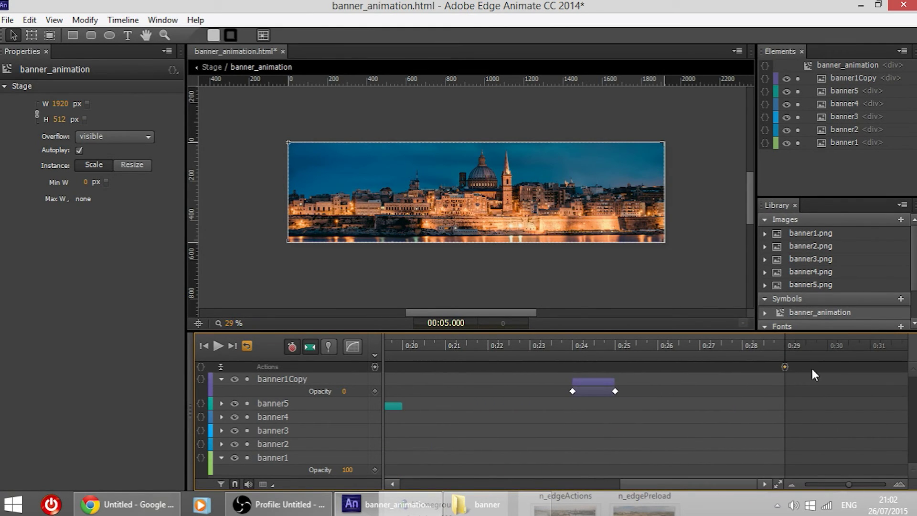
double_click(785, 366)
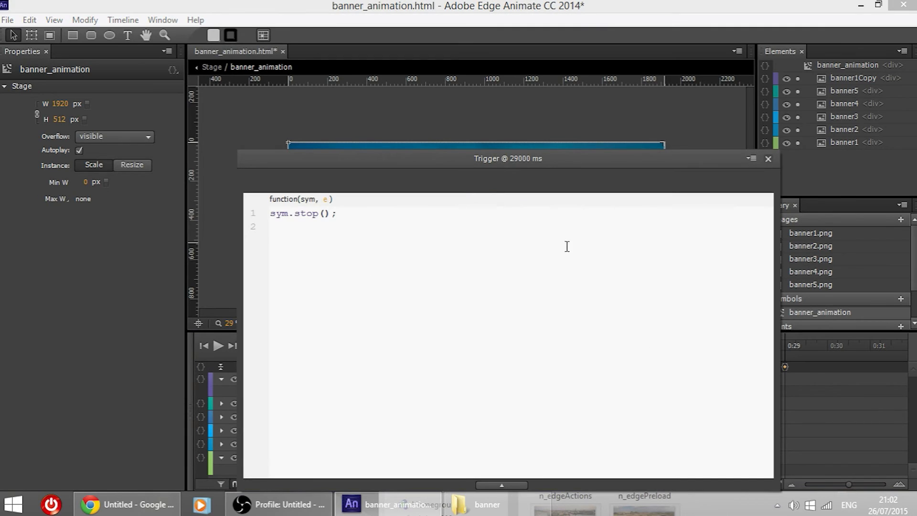
Replace the 0:29 trigger's sym.stop(); with sym.play("start_animation");
left_click_drag(567, 247, 201, 199)
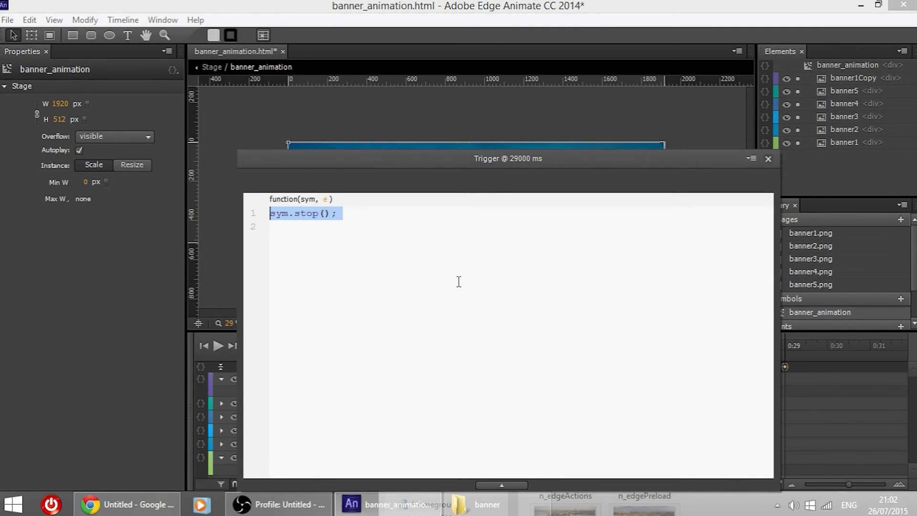
type("sym.p")
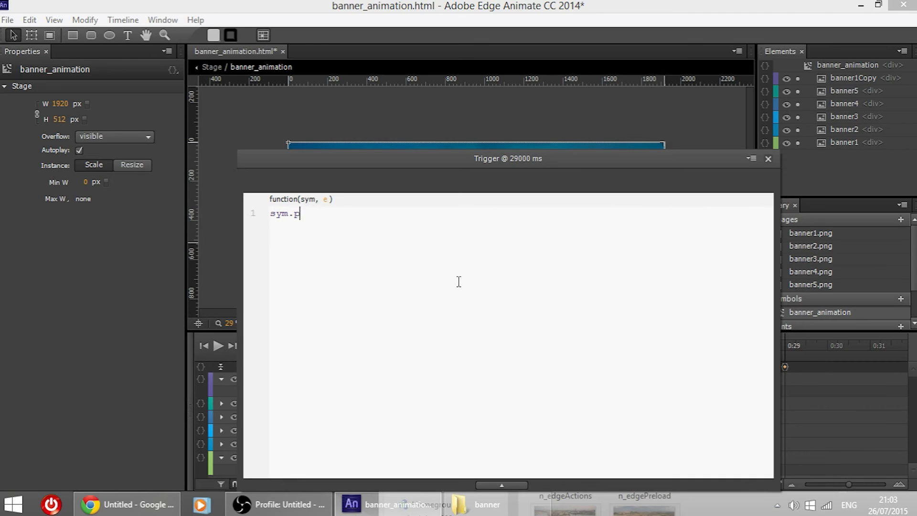
type("lay")
type("\"\"")
type("start_an")
type("imation\");")
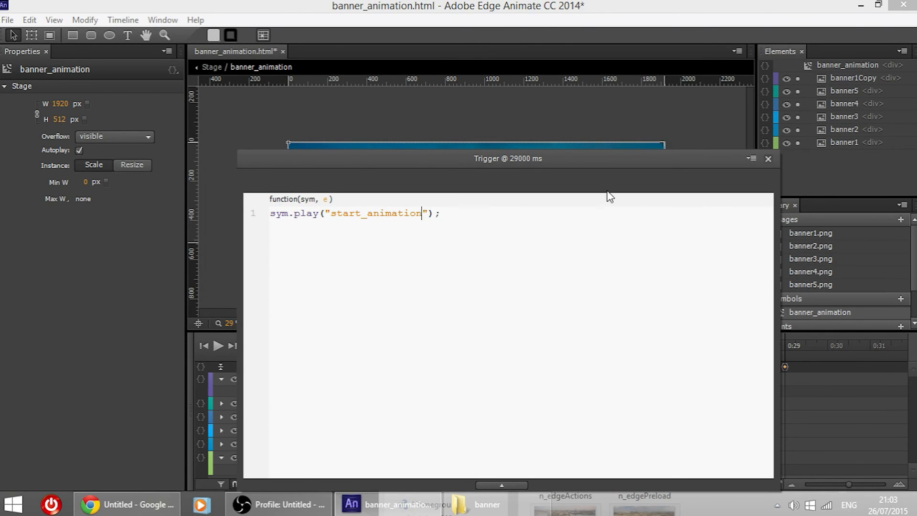
key("Escape")
Save the project and review the timeline, reopening the 0:29 trigger's code
key("ctrl+s")
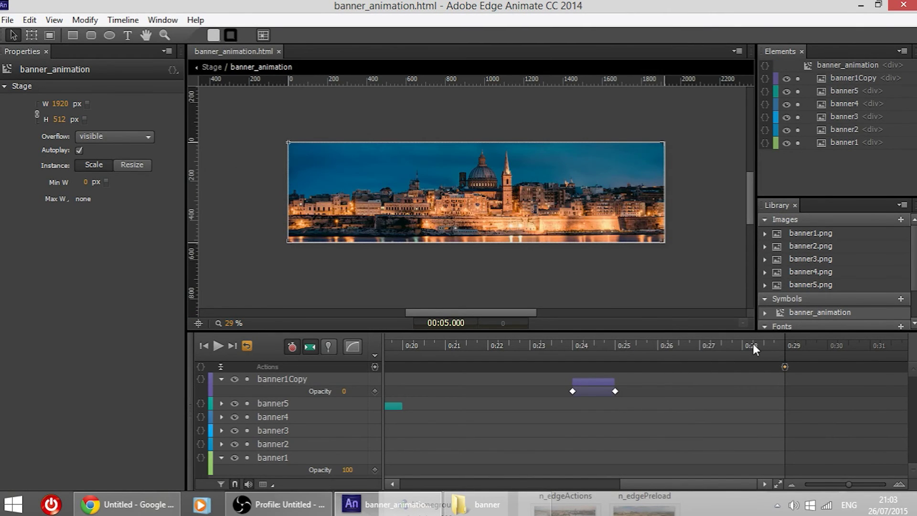
mouse_move(760, 344)
left_mouse_down()
mouse_move(336, 348)
mouse_move(636, 356)
mouse_move(676, 342)
mouse_move(519, 350)
mouse_move(892, 345)
mouse_move(775, 345)
left_mouse_up()
double_click(774, 366)
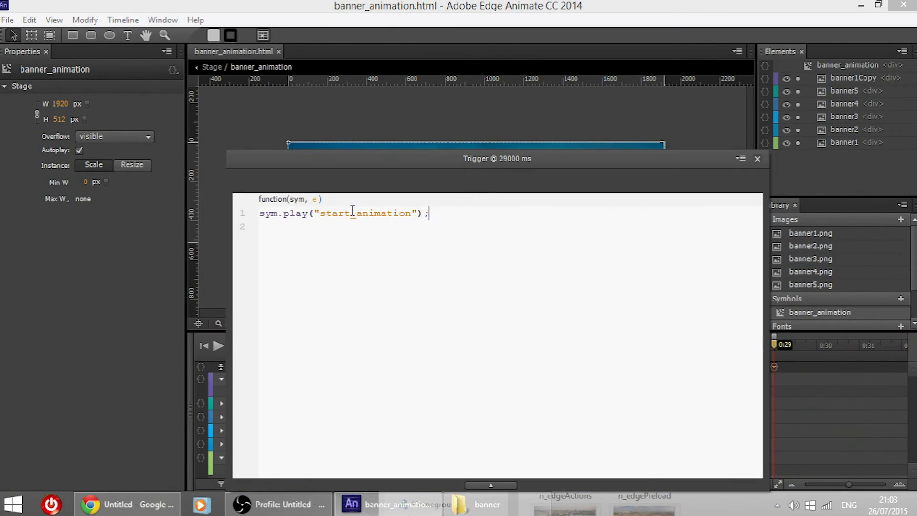
Check the trigger's sym.play("start_animation"); code and close the code editor
left_click_drag(430, 213, 199, 201)
left_click(301, 237)
left_click(757, 159)
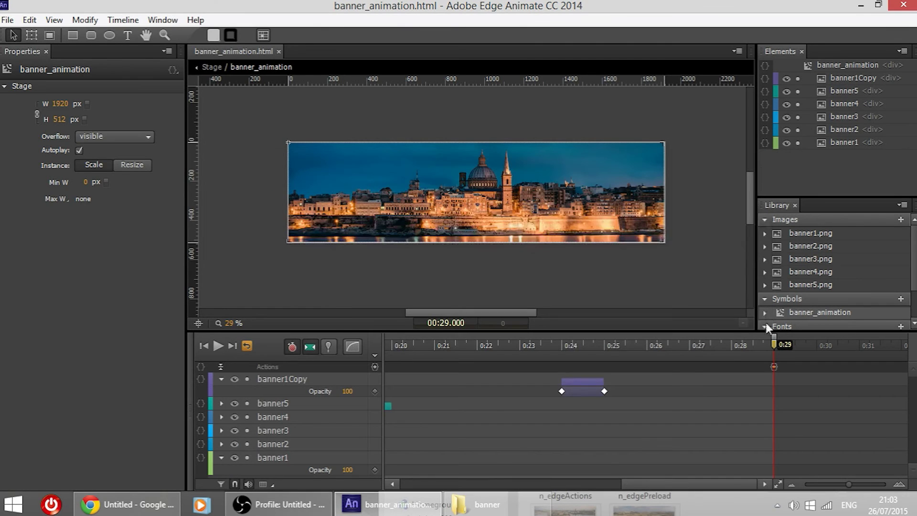
left_click_drag(766, 342, 607, 345)
Preview banner_animation.html in Chrome and watch the banners fade in sequence
key("Escape")
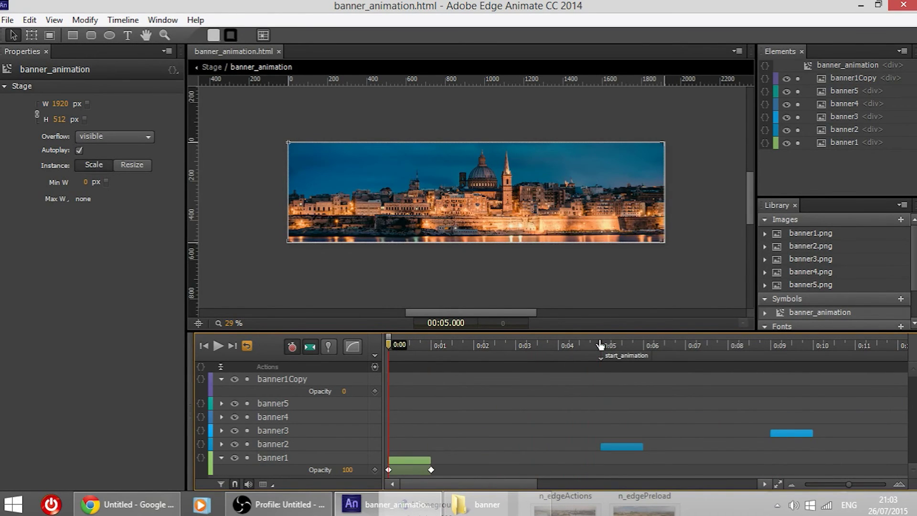
left_click(601, 345)
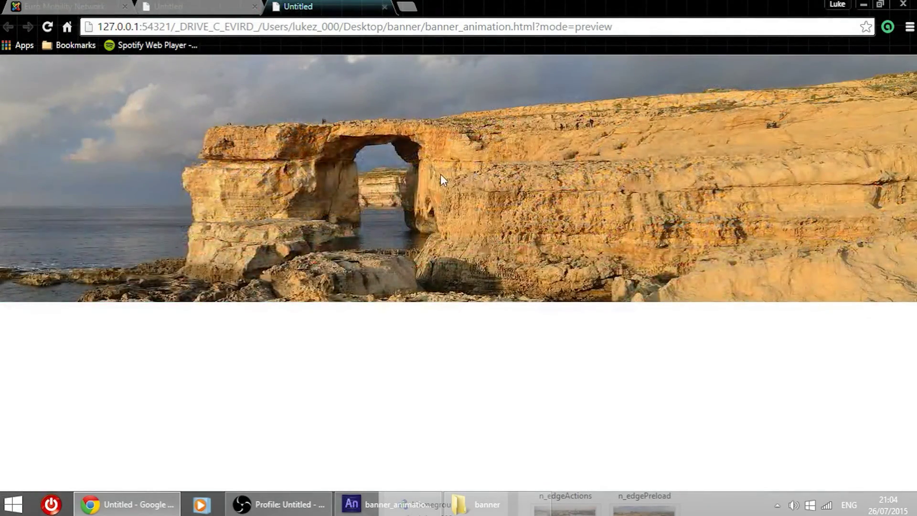
Switch back to Edge Animate, rewind to the start, and scrub through the opening banner fades
key("alt+Tab")
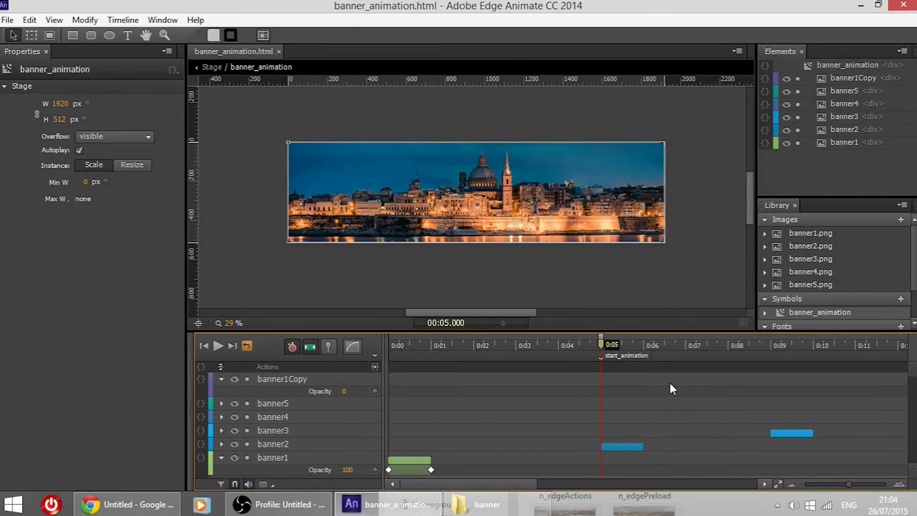
key("Home")
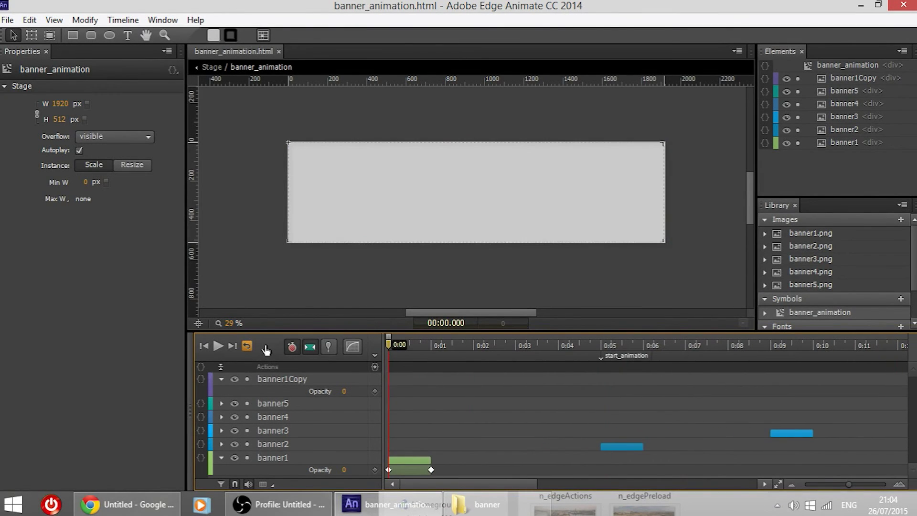
left_click(305, 378)
left_click(506, 419)
left_click_drag(424, 346, 387, 347)
Switch to the euromoby.net tab in Chrome and scroll through its home page
left_click(129, 505)
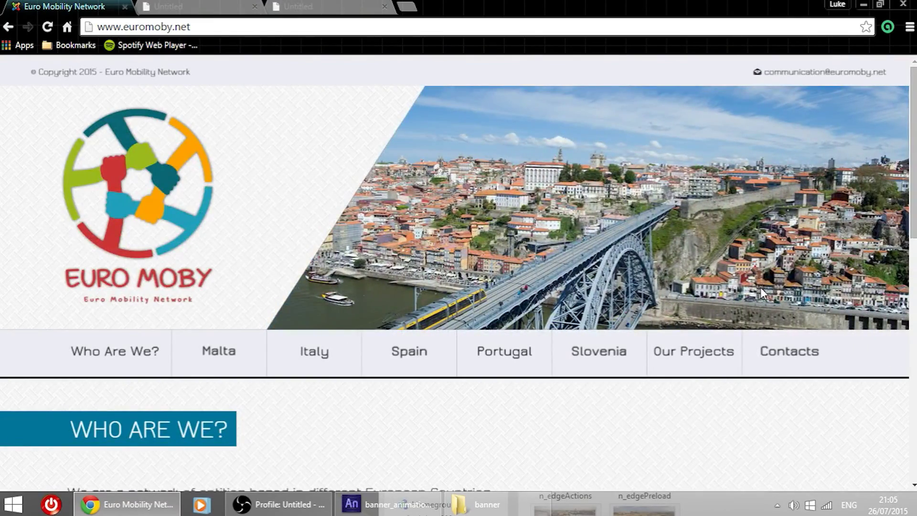
scroll(761, 288, "down", 10)
scroll(764, 293, "up", 4)
scroll(762, 293, "down", 6)
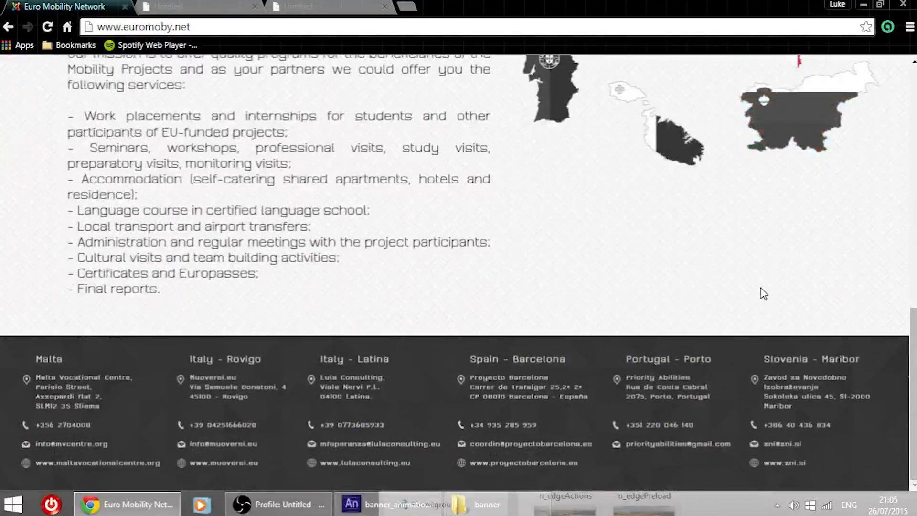
scroll(710, 317, "up", 10)
scroll(713, 318, "up", 3)
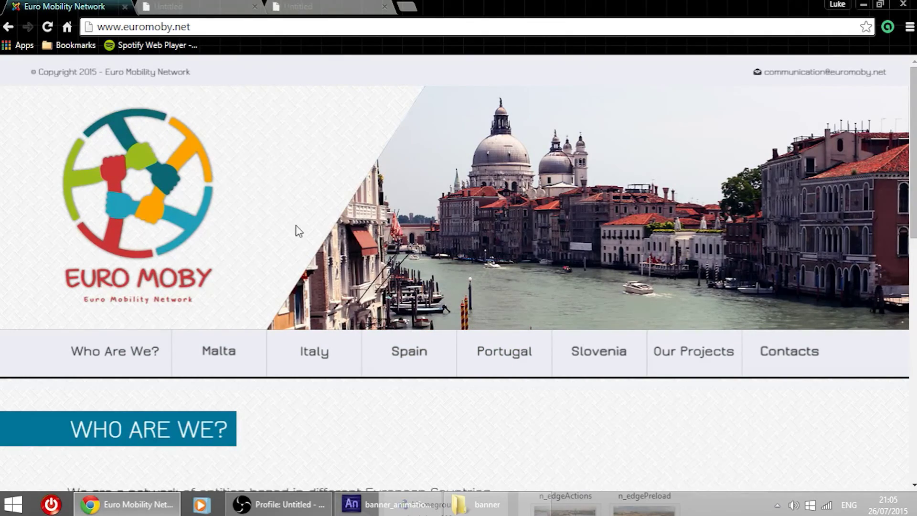
scroll(521, 258, "down", 8)
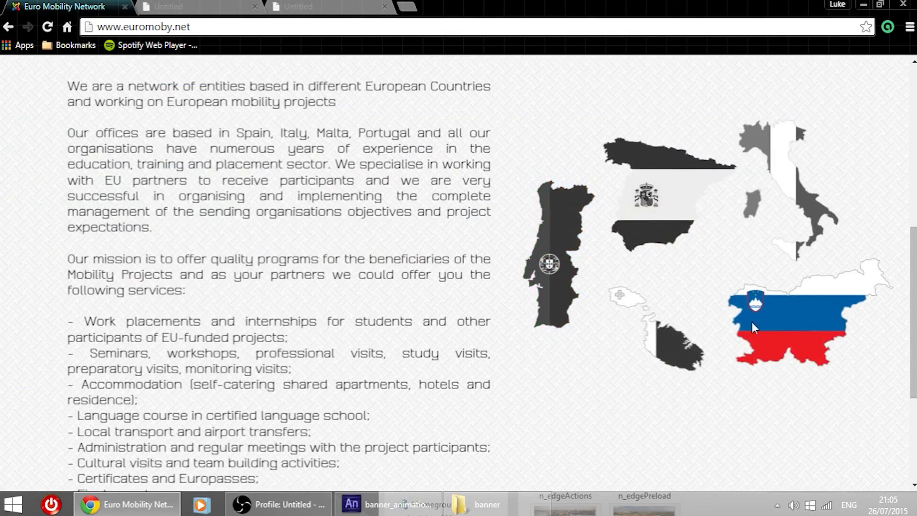
scroll(563, 315, "up", 8)
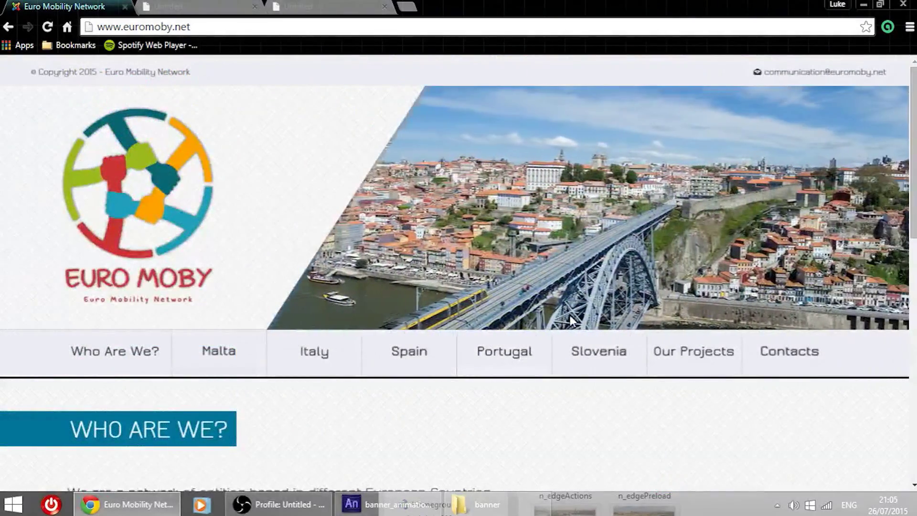
Open the Our Projects page and expand the K1 and K2 project lists
left_click(681, 358)
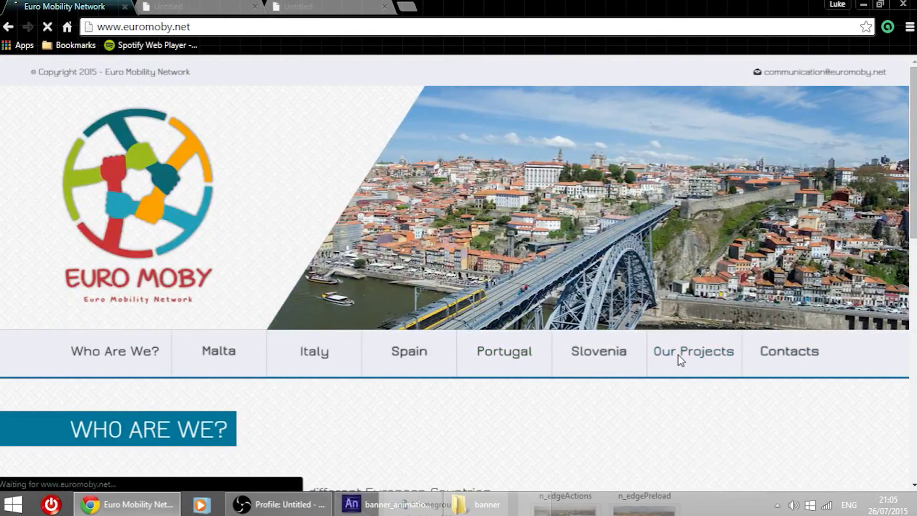
scroll(524, 368, "down", 7)
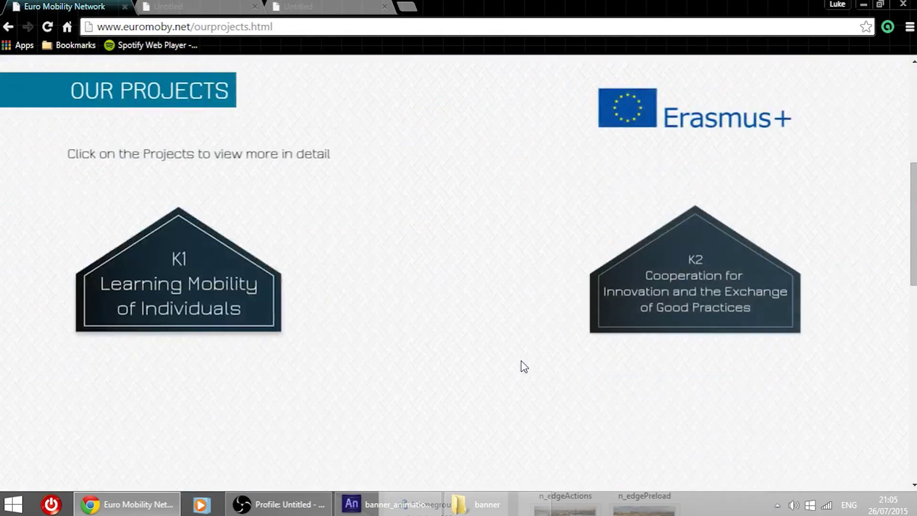
scroll(508, 366, "down", 3)
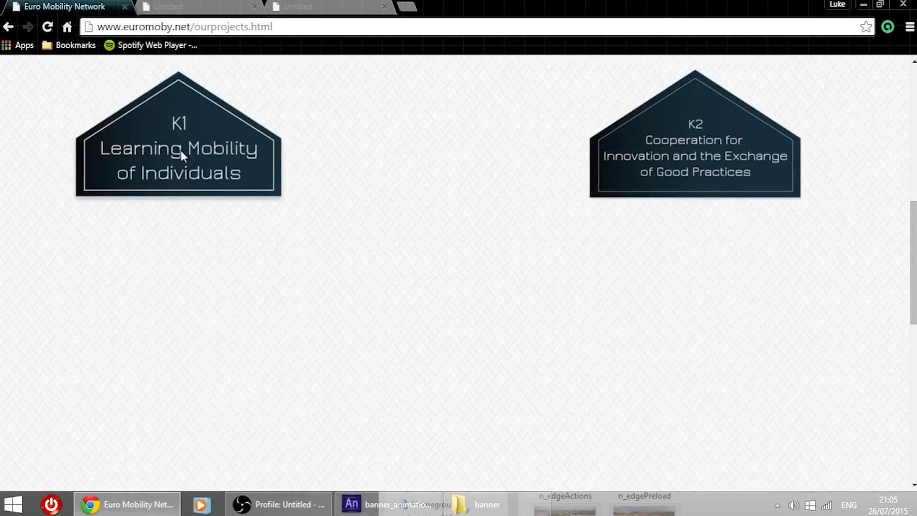
scroll(259, 158, "down", 8)
scroll(255, 264, "up", 10)
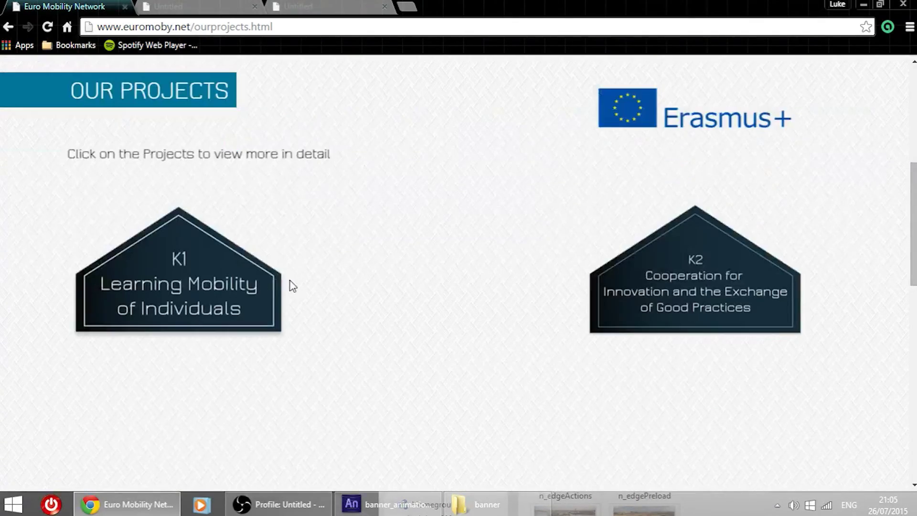
left_click(185, 264)
scroll(379, 272, "down", 3)
left_click(678, 131)
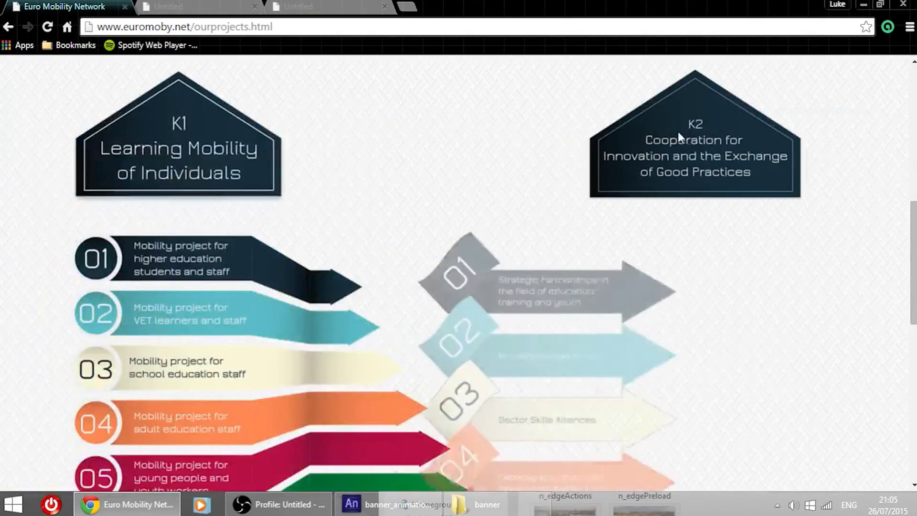
Collapse the K1, K2 and K3 lists, then return to the Edge Animate project
scroll(210, 334, "down", 6)
scroll(122, 263, "up", 6)
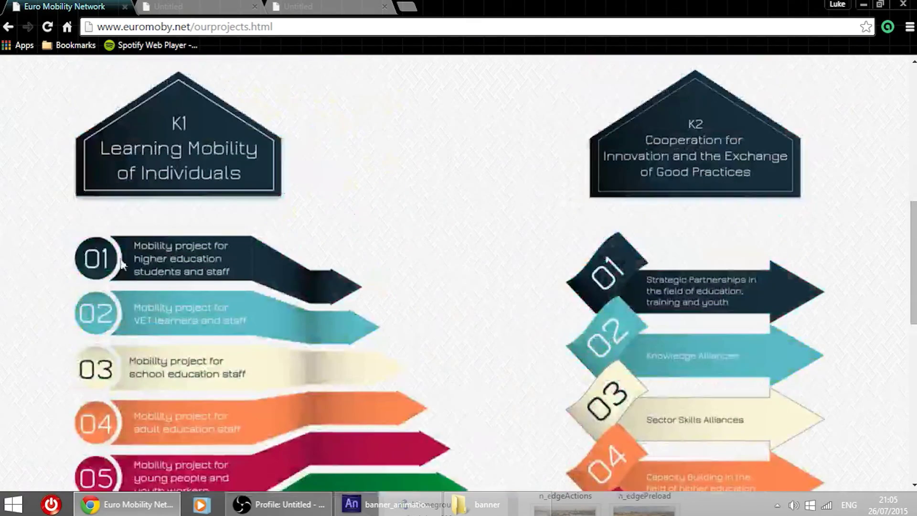
left_click(145, 168)
left_click(662, 146)
scroll(375, 381, "down", 5)
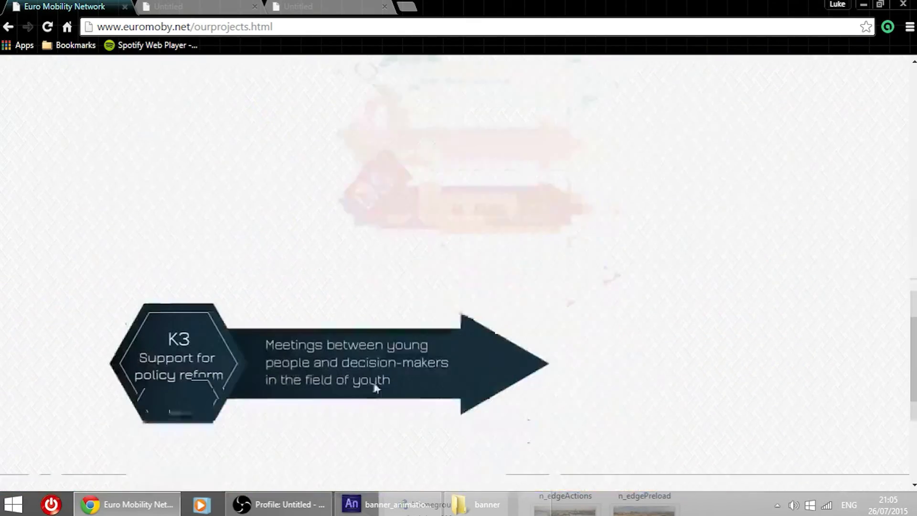
left_click(202, 304)
scroll(499, 309, "up", 6)
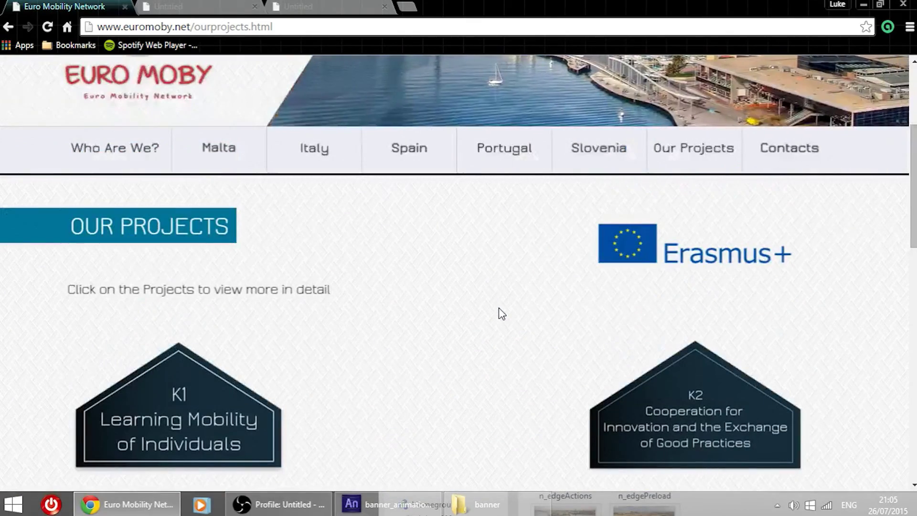
scroll(497, 308, "up", 4)
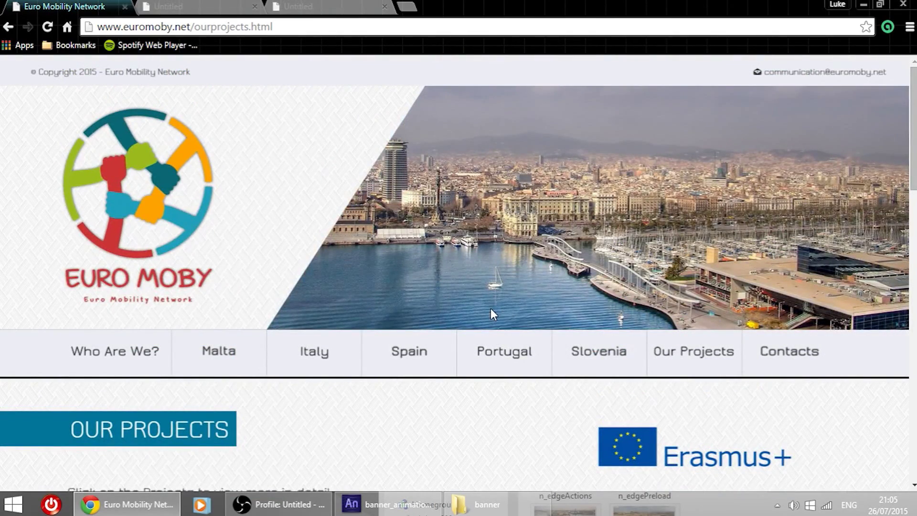
left_click(397, 504)
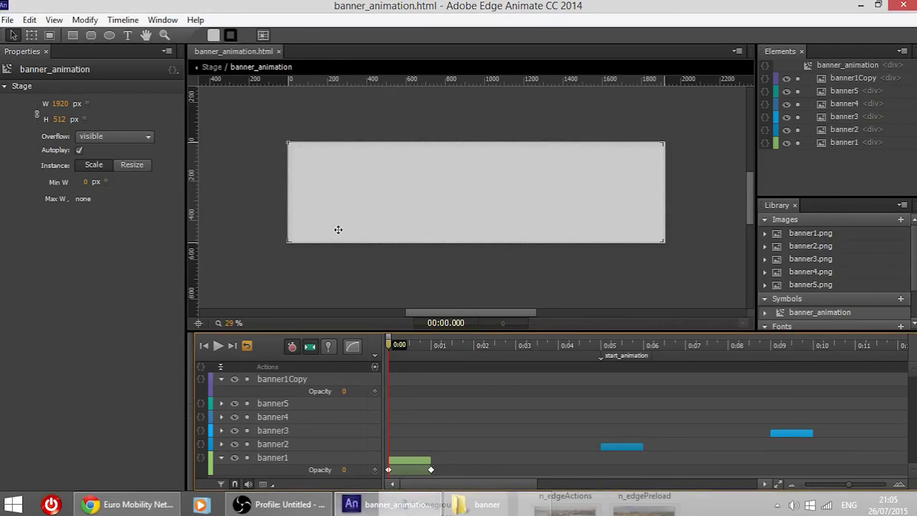
left_click(350, 279)
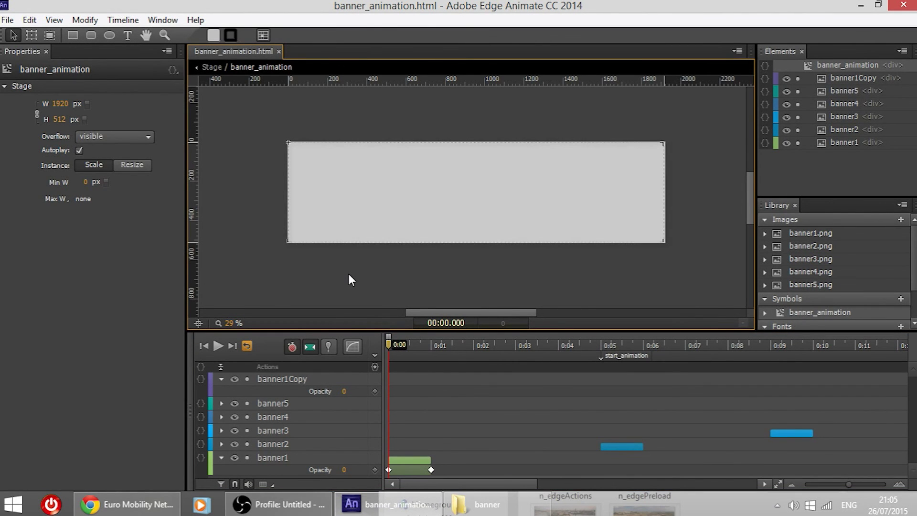